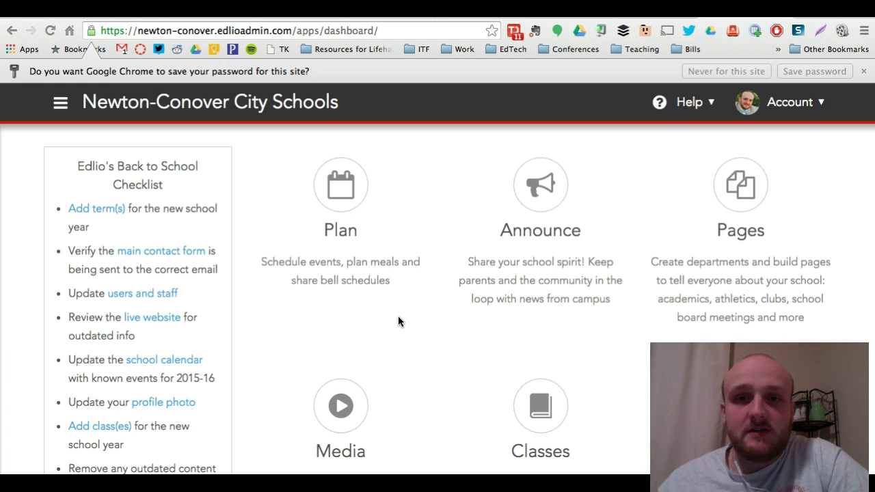
Open the Personal Pages section of the site's page management area.
scroll(422, 330, down, 1)
scroll(422, 330, up, 1)
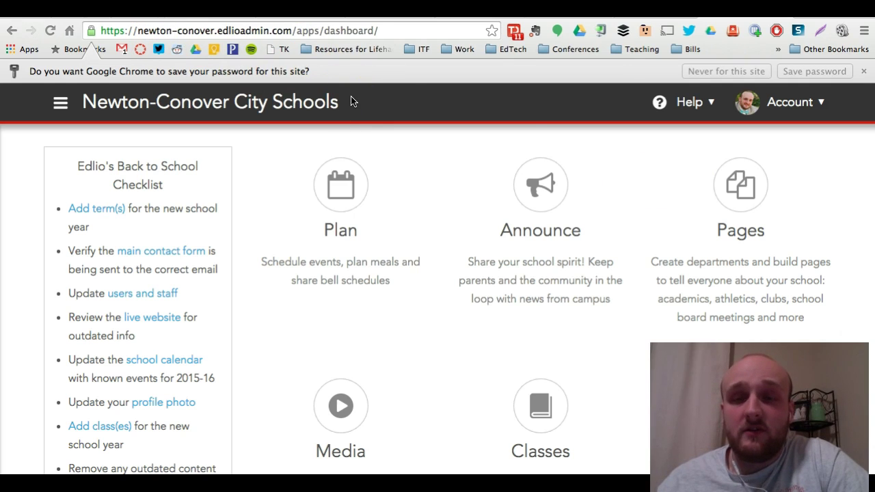
click(741, 194)
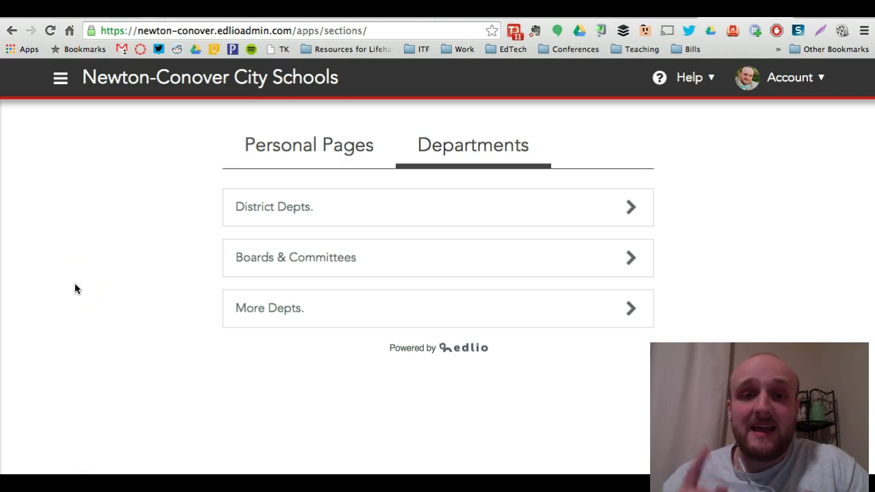
click(305, 149)
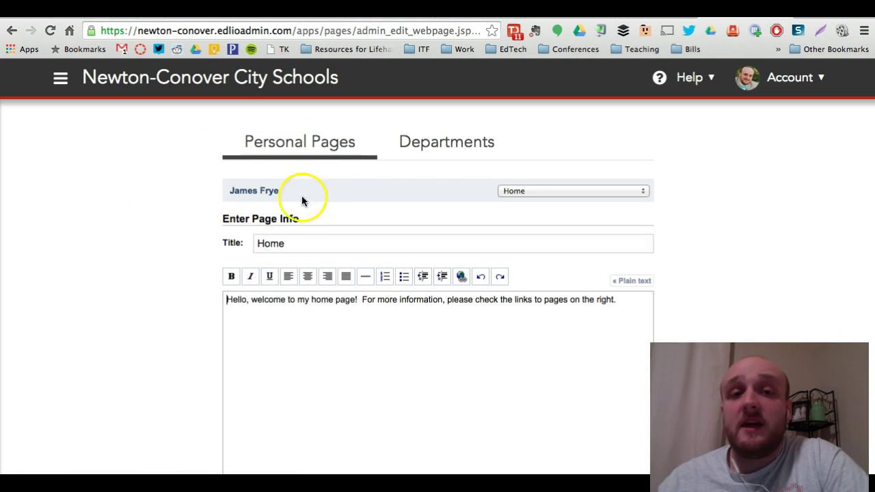
Review the personal page options and start creating a new page.
click(644, 192)
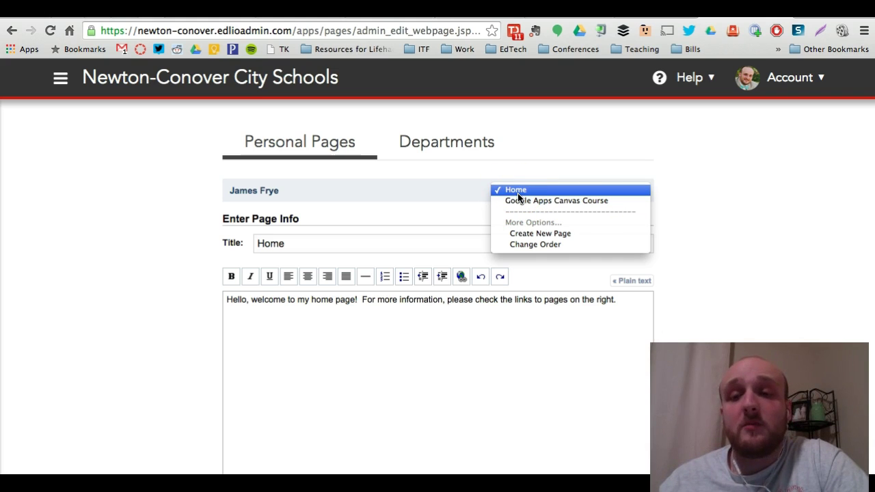
drag(518, 198, 531, 235)
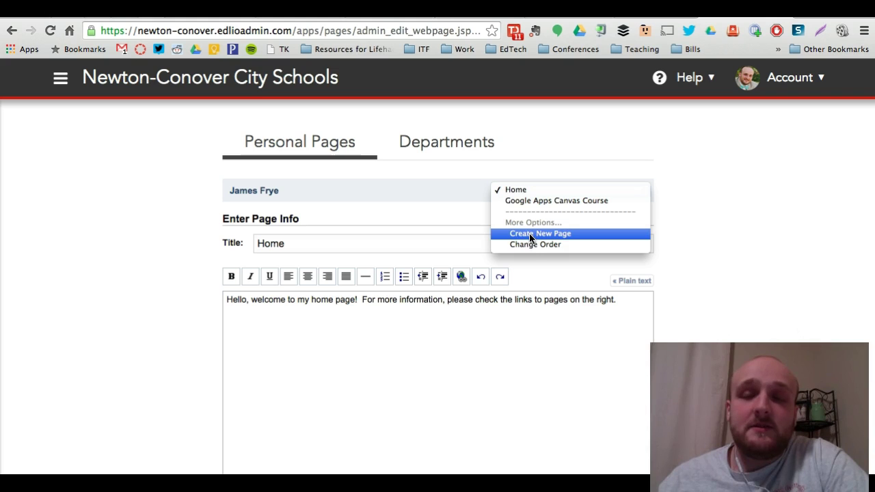
mouse_move(531, 246)
mouse_down()
mouse_move(517, 194)
mouse_move(545, 240)
mouse_up()
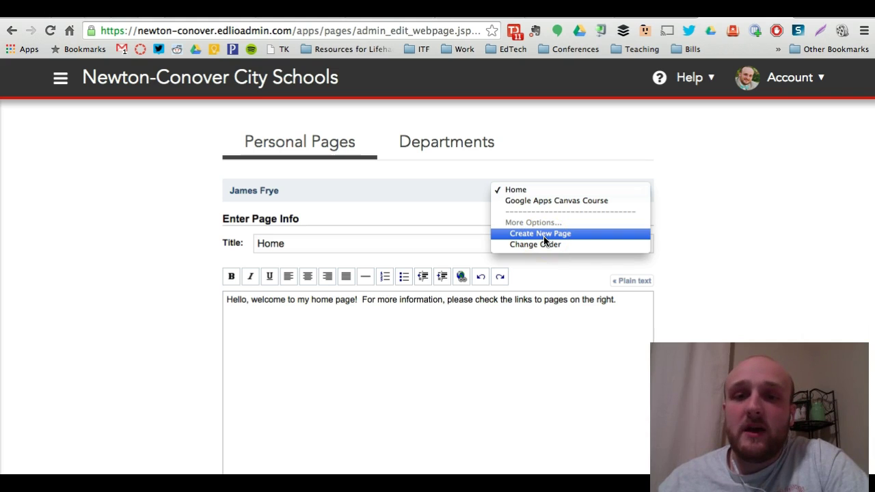
drag(544, 239, 565, 201)
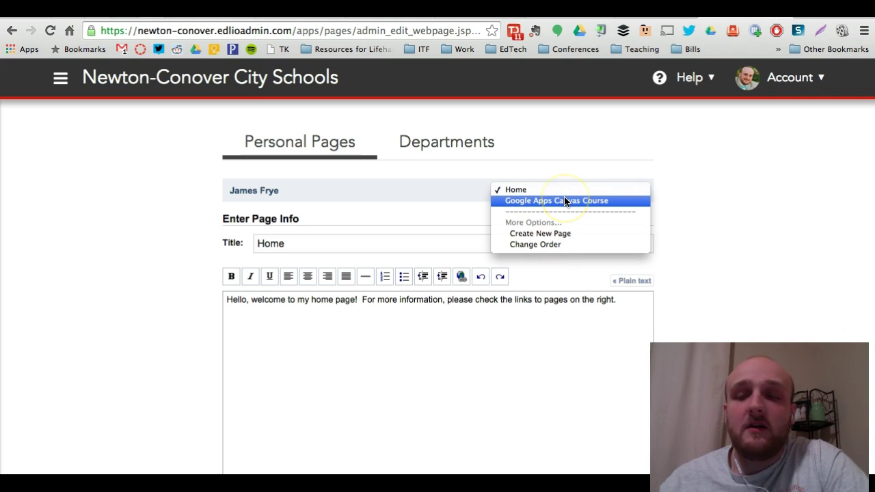
drag(554, 230, 547, 231)
click(547, 203)
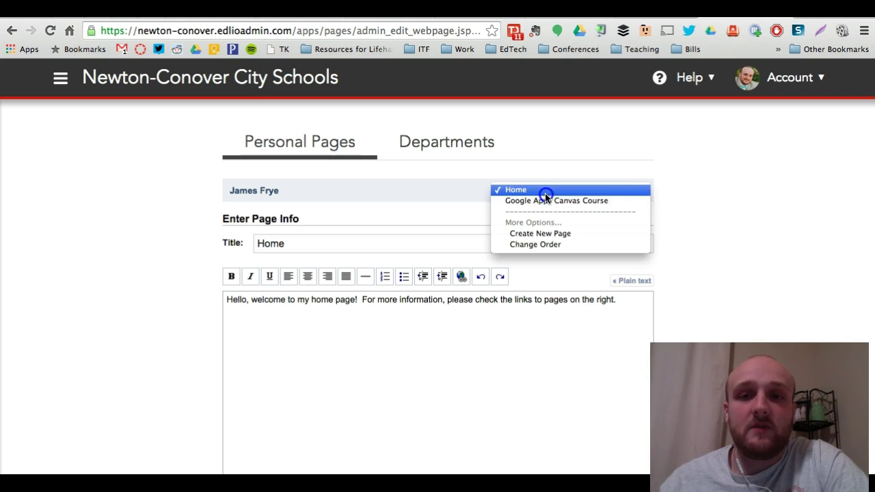
click(544, 235)
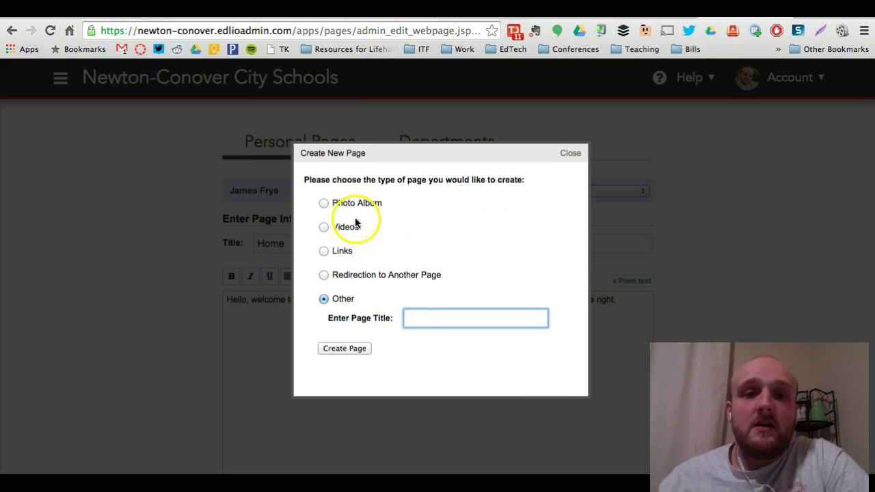
Preview the Photo Album, Videos, Links and Redirection to Another Page types for the new page.
click(324, 204)
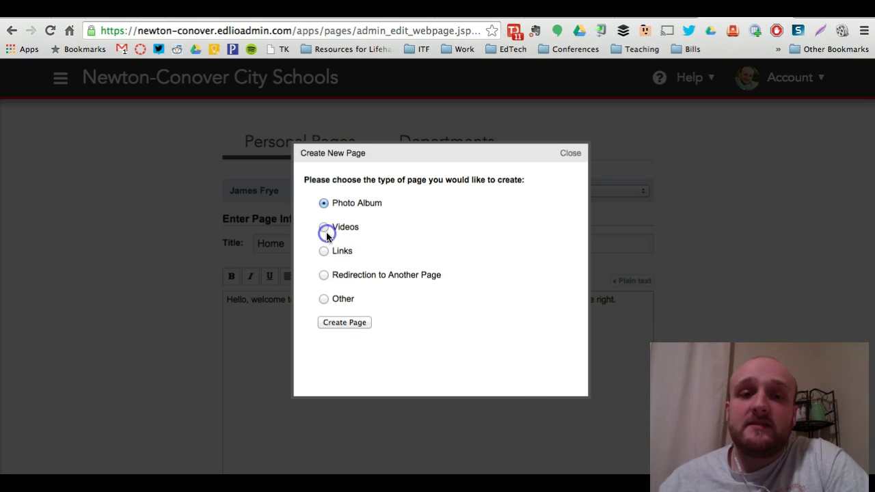
click(326, 229)
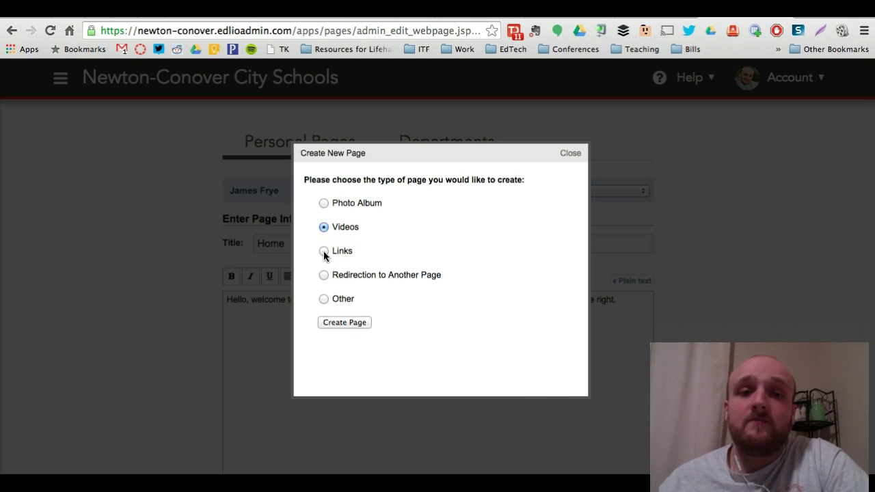
click(324, 252)
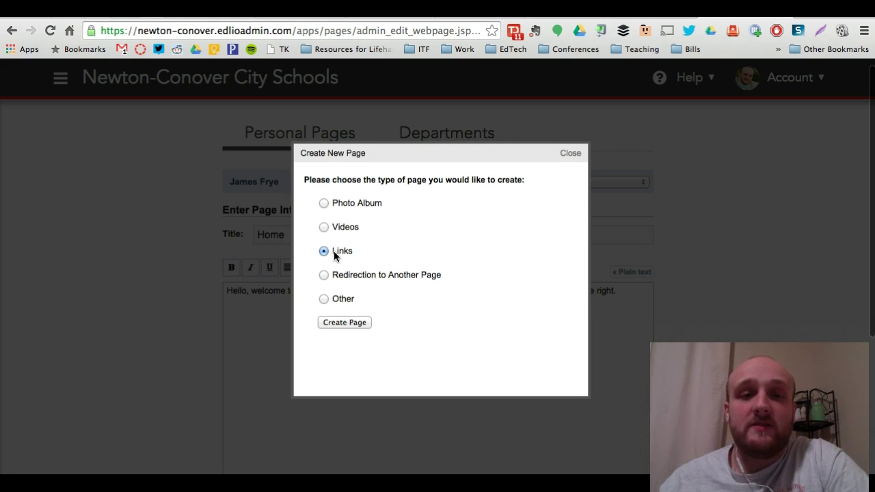
click(326, 277)
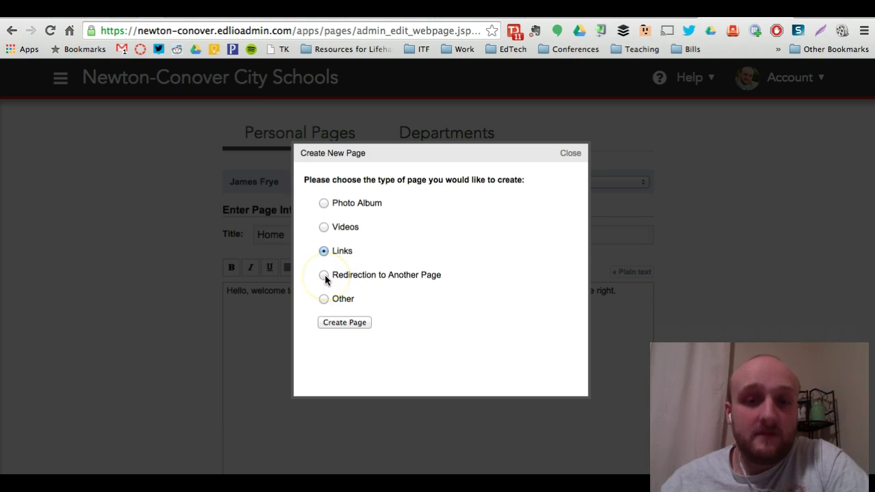
click(325, 276)
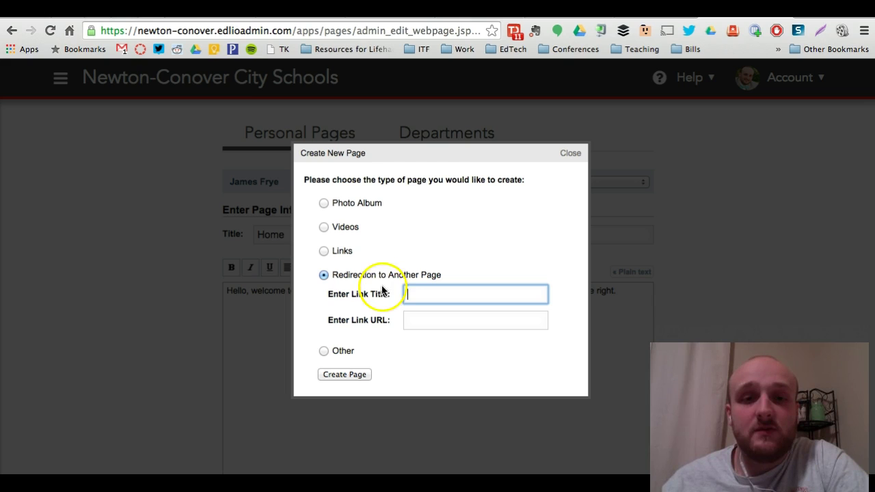
scroll(375, 292, down, 1)
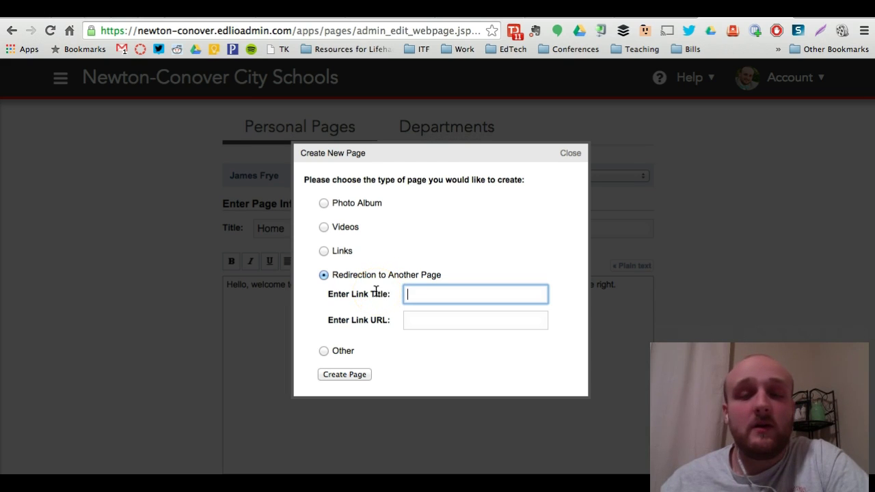
scroll(375, 293, up, 2)
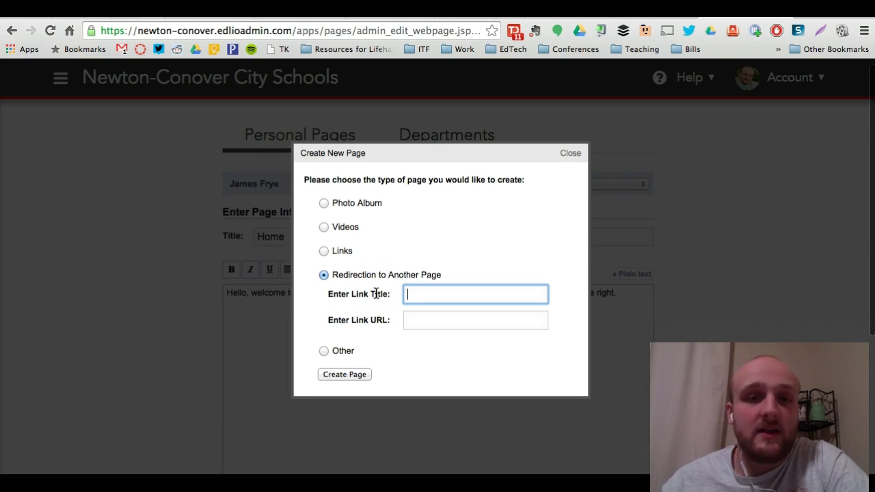
Create a new page of type Other with the title Test.
click(332, 351)
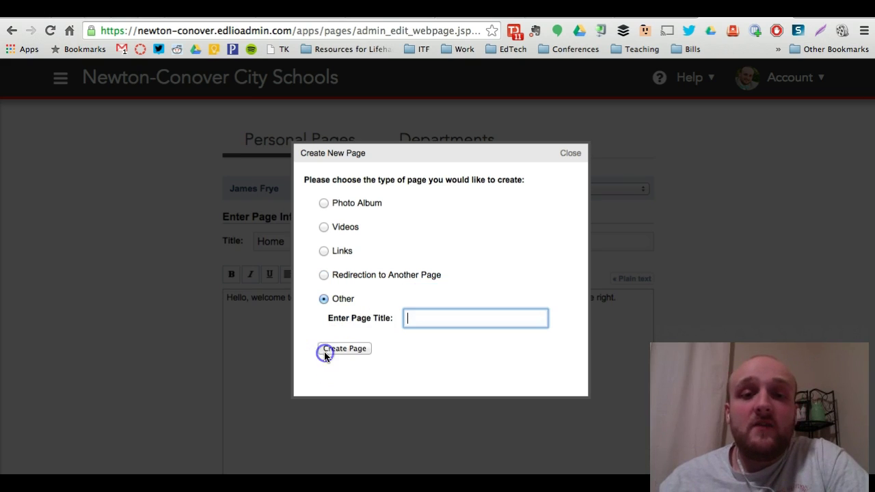
click(439, 311)
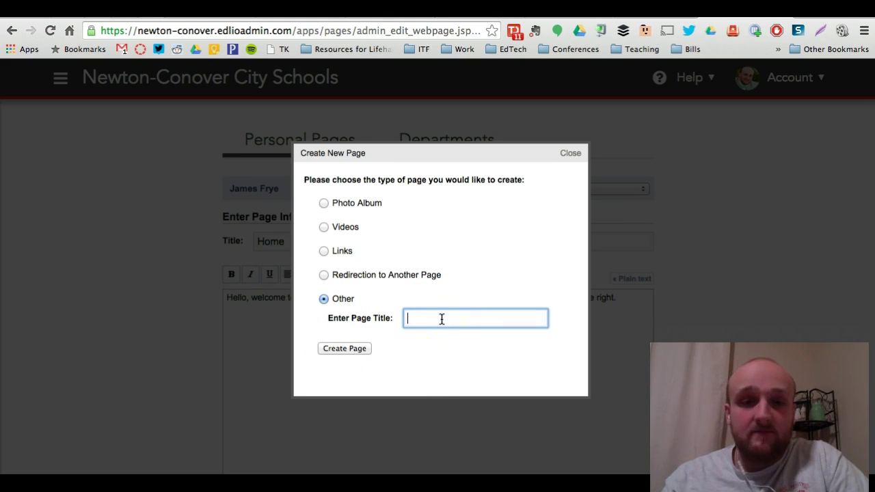
text(Test)
click(348, 349)
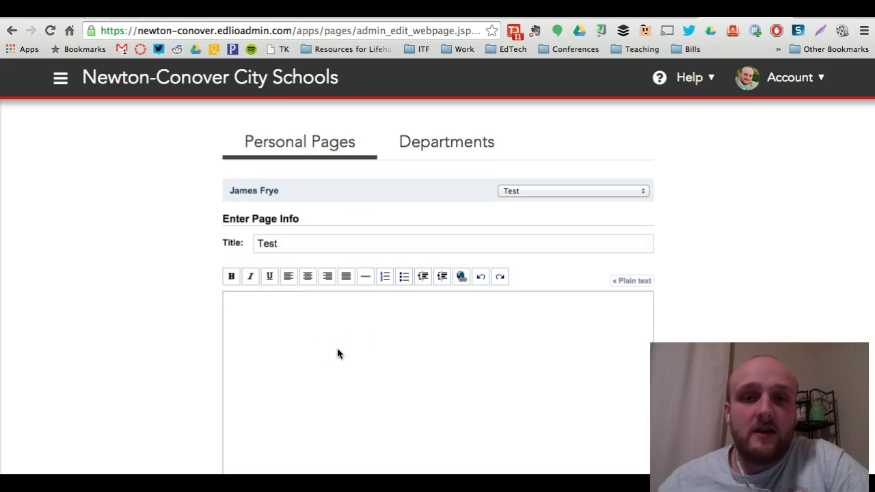
click(364, 295)
Open the personal Home page for editing and review its welcome text.
click(528, 185)
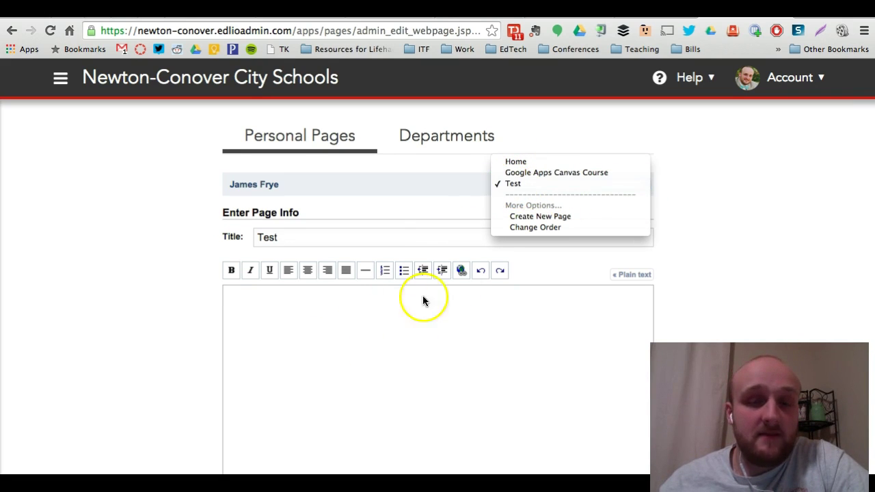
click(517, 164)
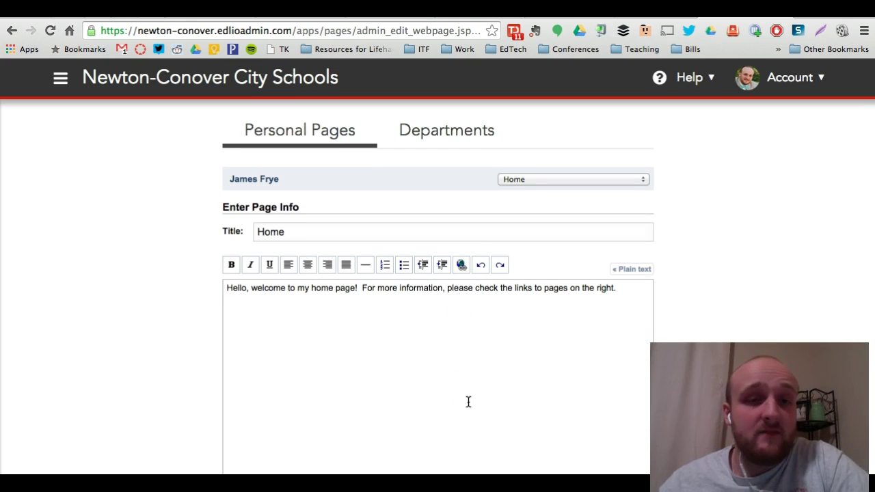
scroll(468, 402, down, 1)
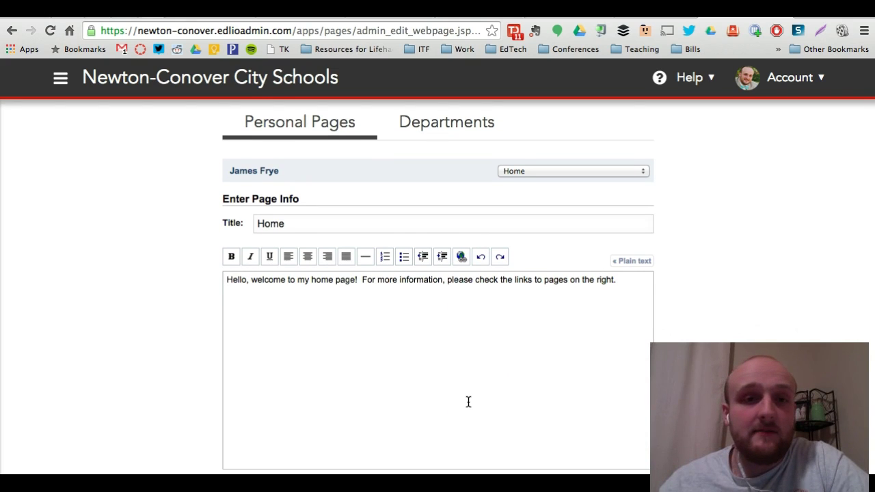
scroll(468, 401, down, 2)
scroll(468, 402, up, 1)
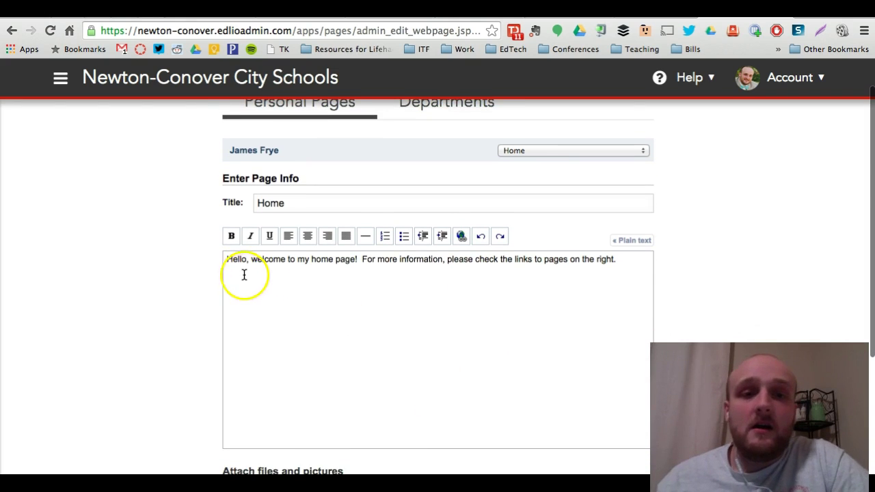
drag(227, 262, 645, 266)
click(631, 269)
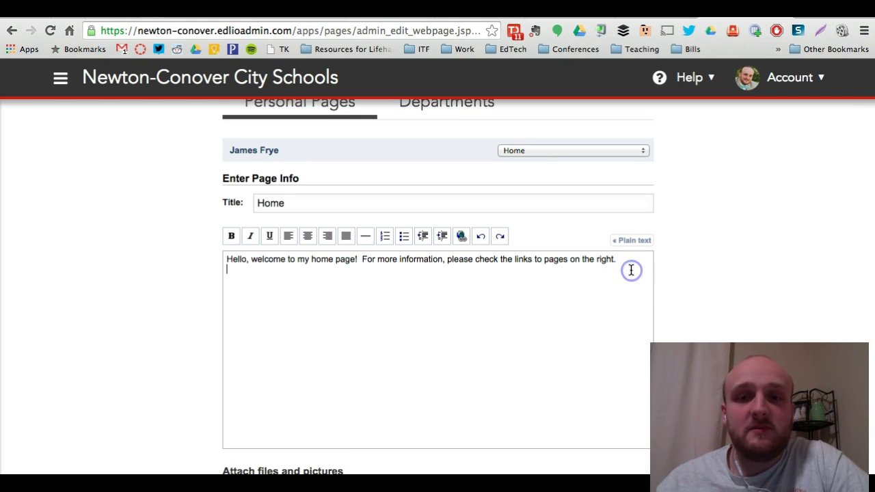
Check the attached digital learning banner.jpg and save the Home page.
scroll(631, 270, down, 5)
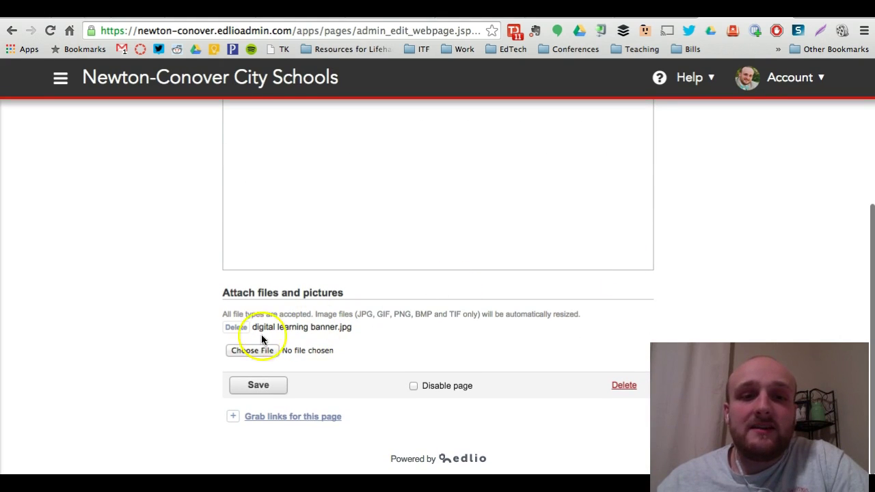
drag(252, 327, 369, 326)
click(368, 327)
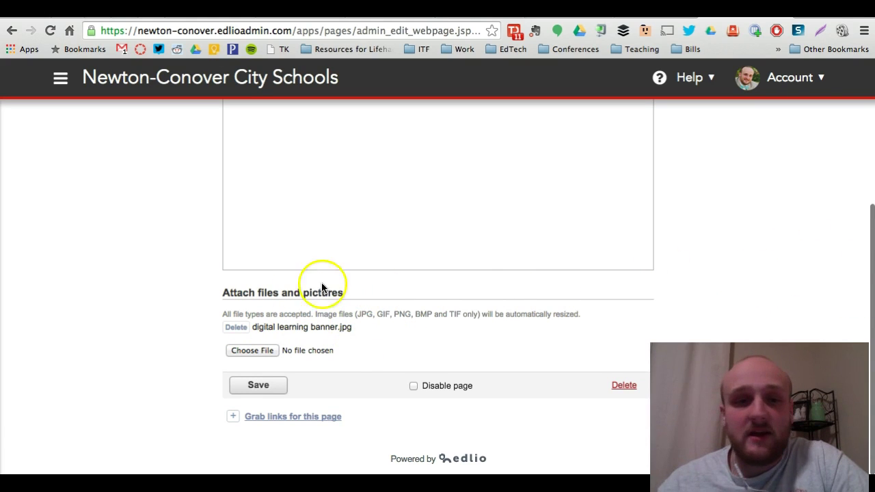
click(258, 386)
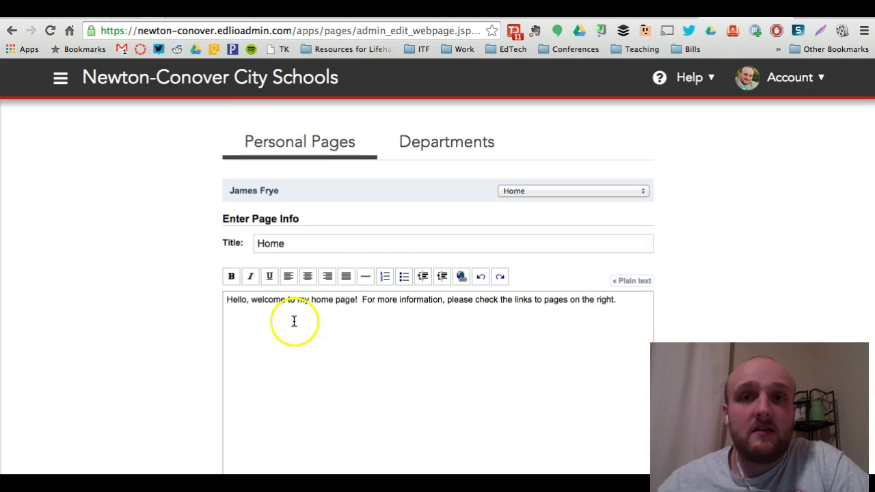
Open the public district website newton-conover.org in a new browser tab.
click(658, 77)
click(658, 76)
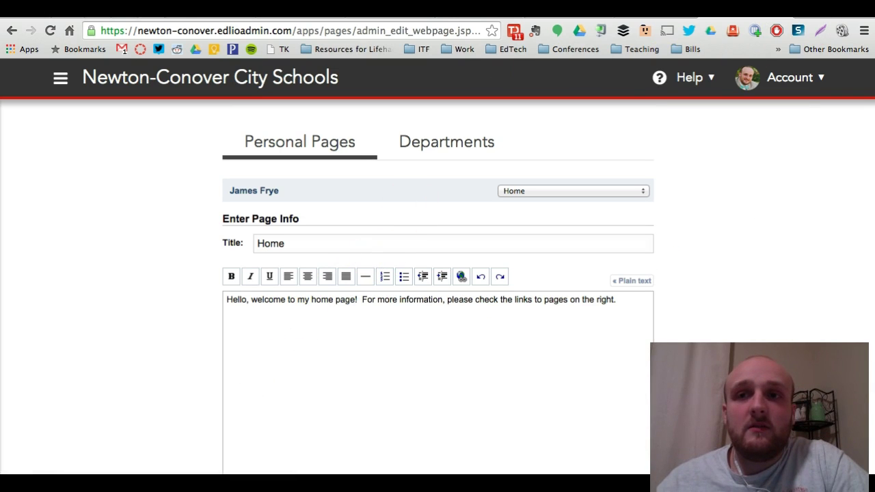
key(super+t)
text(newton.)
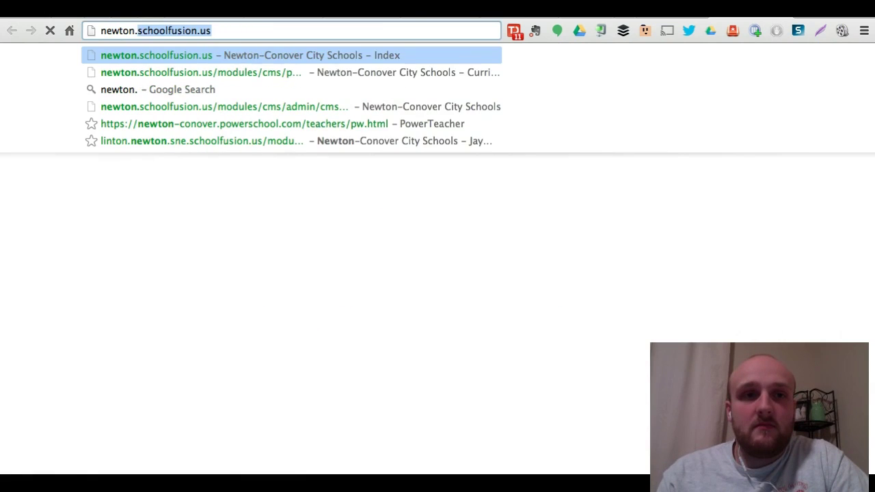
key(BackSpace)
key(BackSpace)
text(-conover)
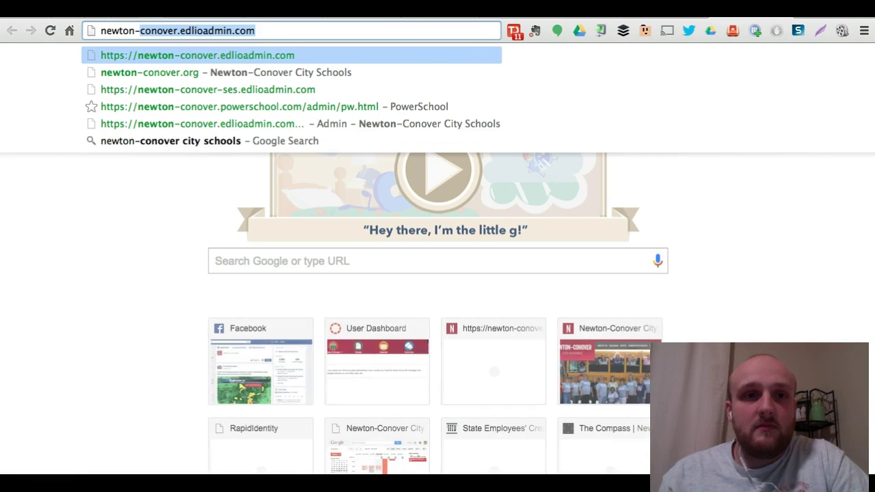
key(Down)
key(Return)
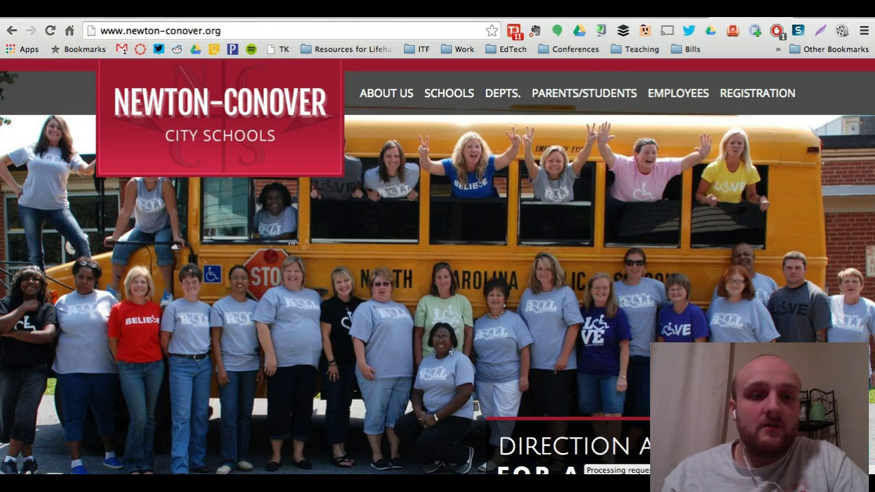
Open the Instructional Technology Facilitator's personal page from the District Staff directory.
mouse_move(371, 88)
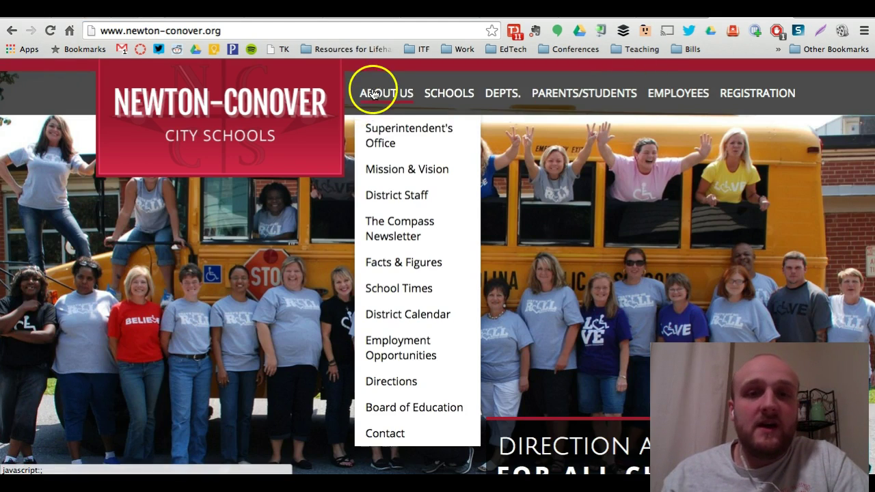
click(391, 195)
scroll(70, 235, down, 5)
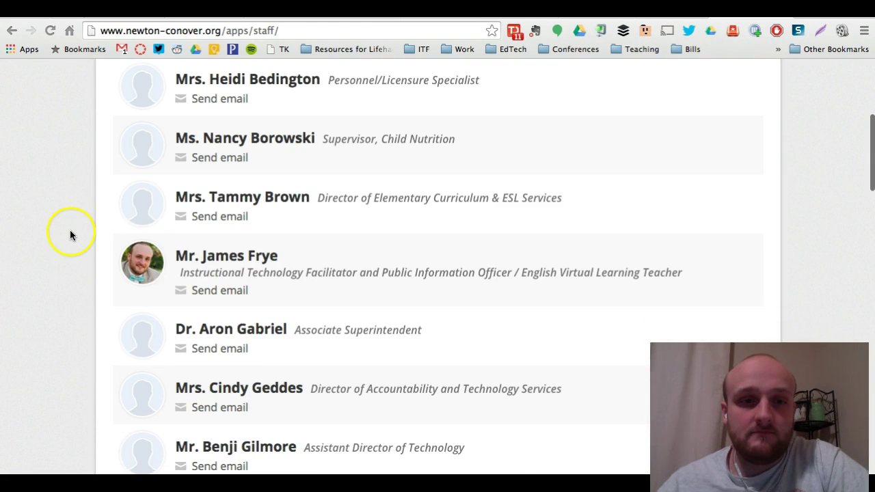
click(227, 258)
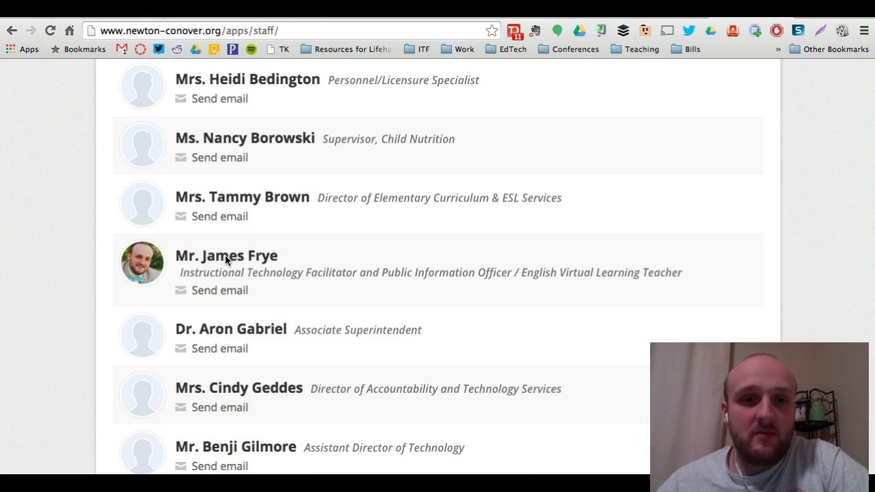
click(221, 257)
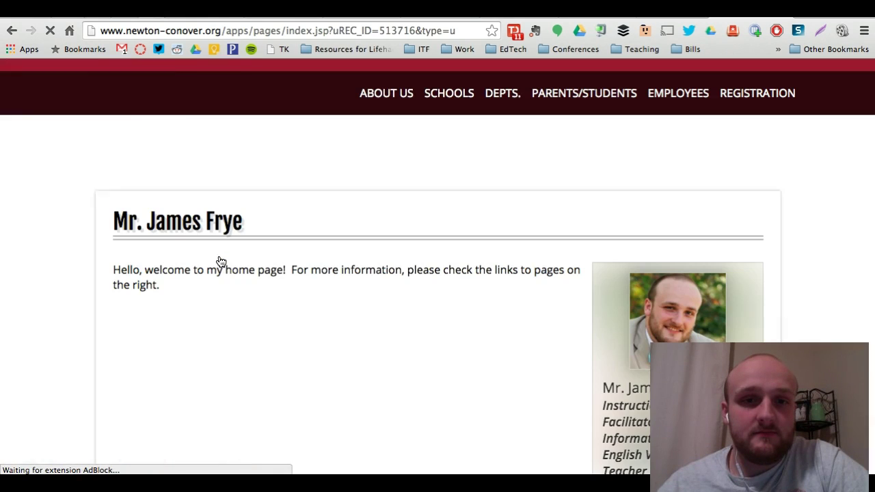
Examine the public Home page's welcome text, profile card with contact options, page links and digital learning banner.
scroll(374, 278, down, 2)
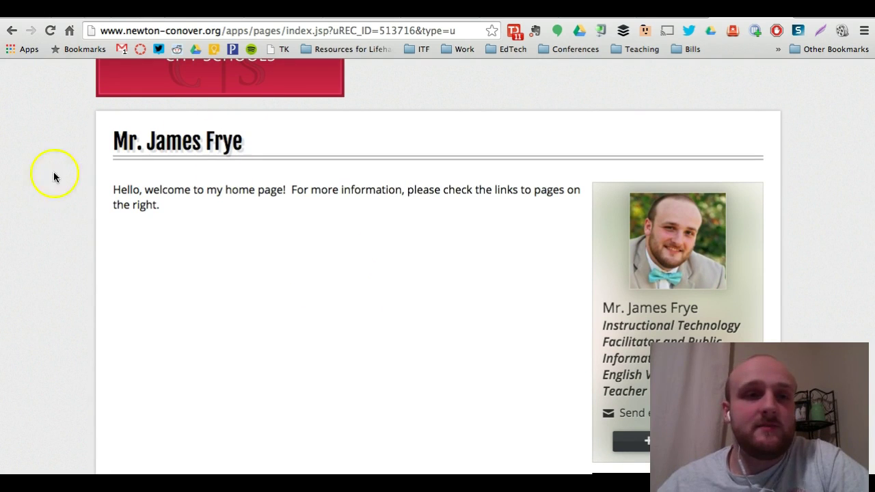
scroll(303, 227, down, 1)
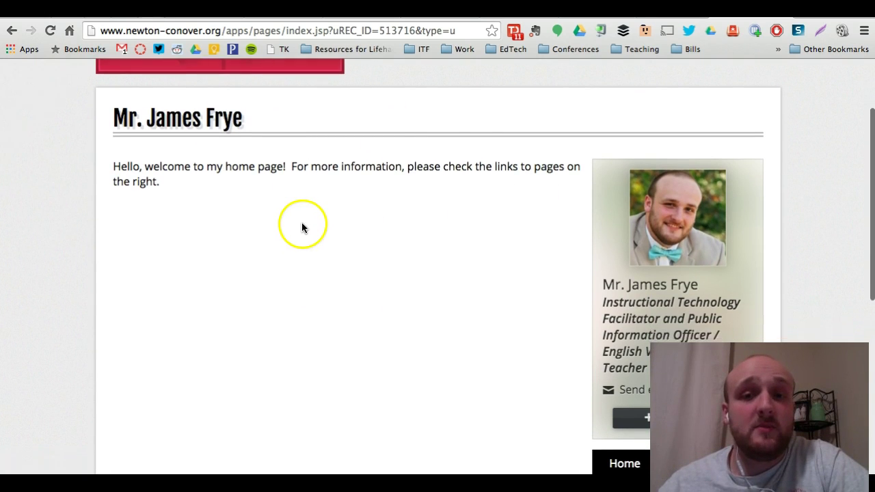
scroll(301, 228, down, 1)
scroll(615, 232, down, 1)
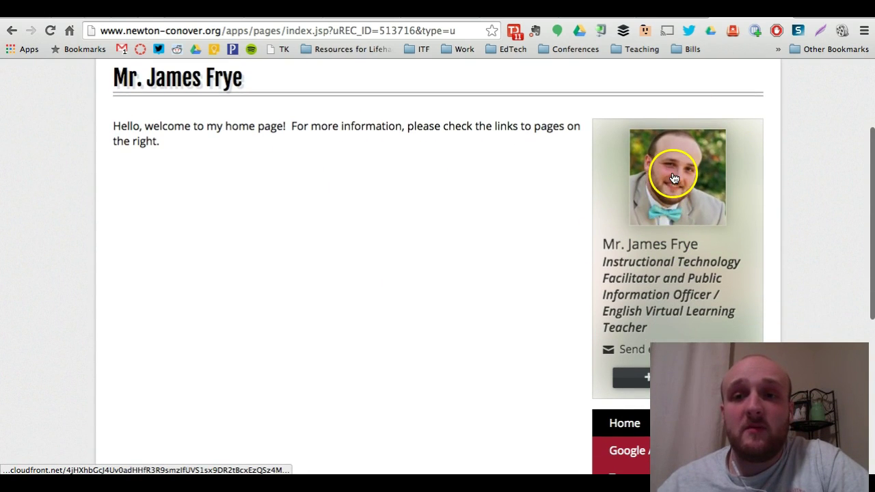
scroll(645, 186, down, 2)
scroll(654, 246, down, 1)
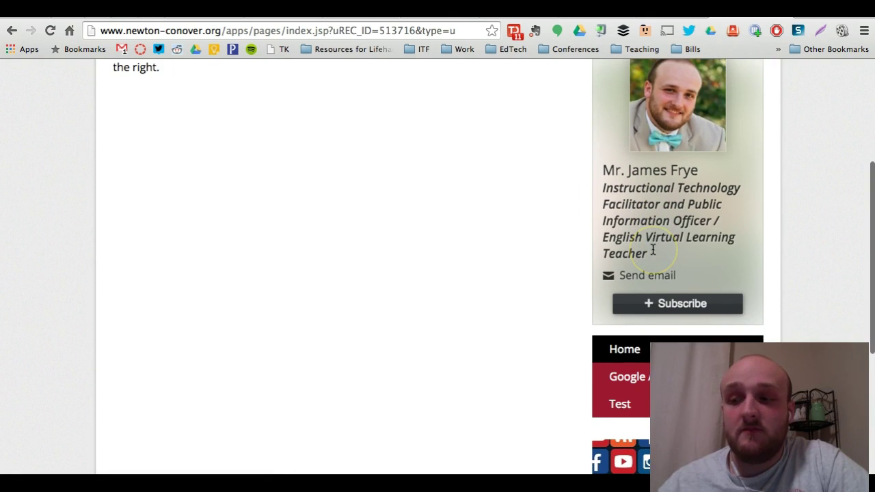
click(656, 275)
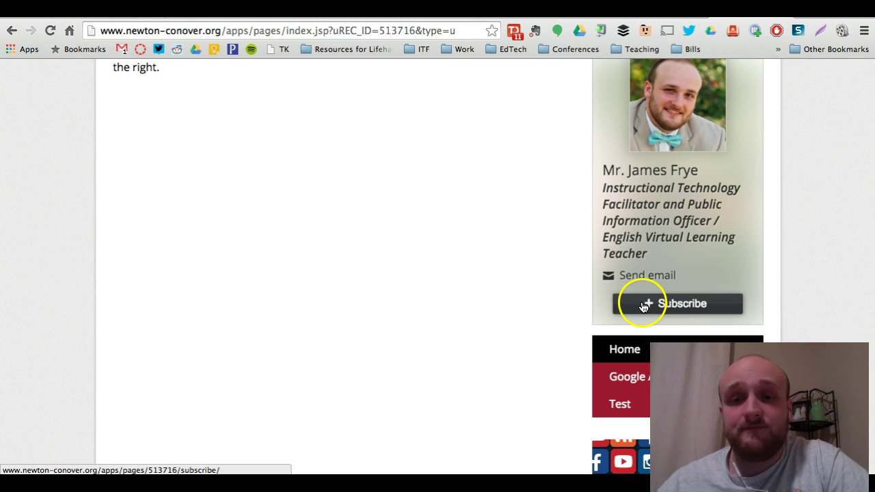
scroll(557, 306, up, 1)
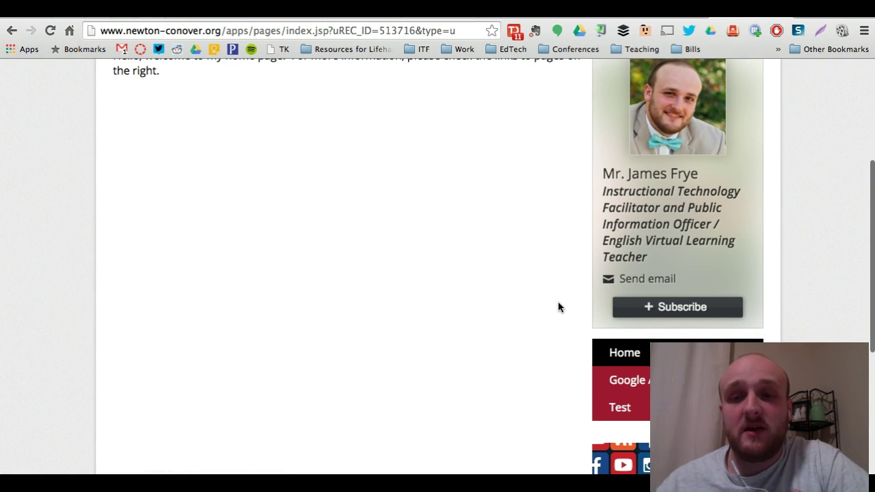
scroll(599, 305, up, 2)
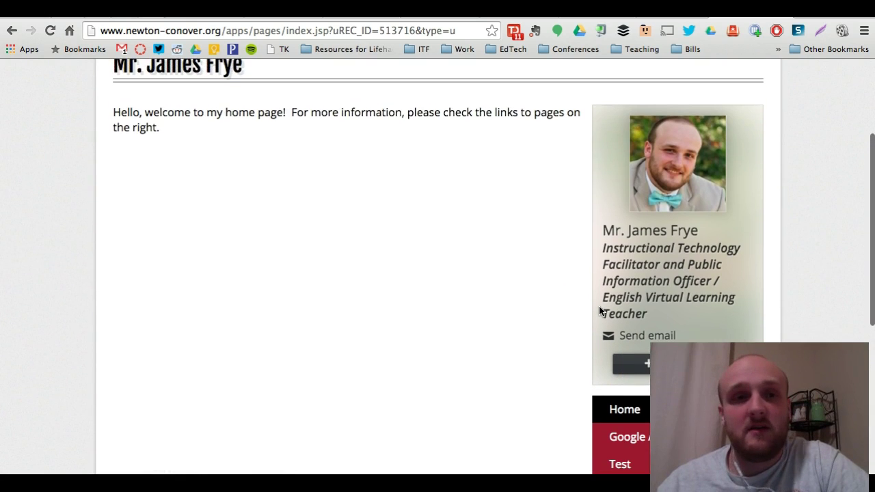
scroll(439, 301, down, 8)
scroll(496, 307, up, 3)
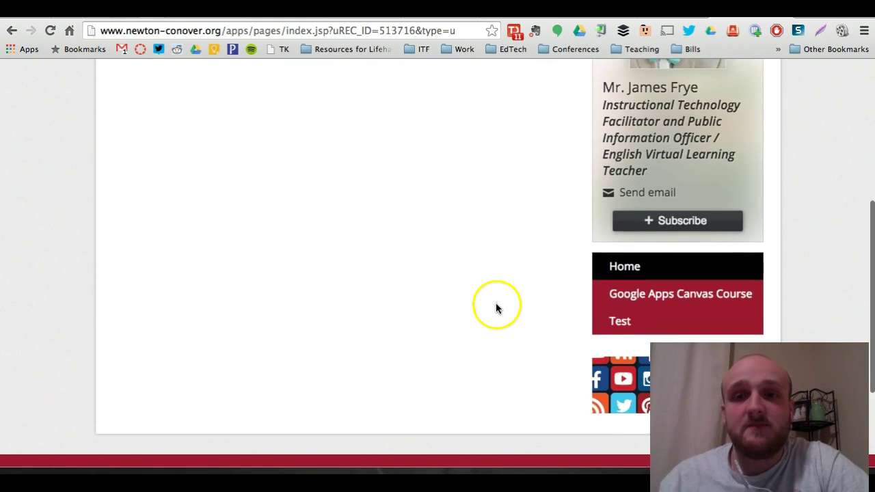
scroll(501, 308, down, 7)
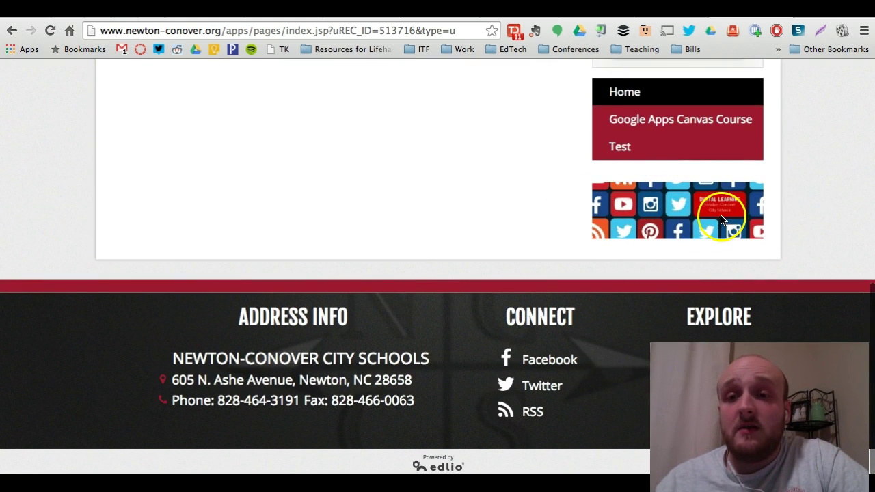
scroll(712, 201, up, 5)
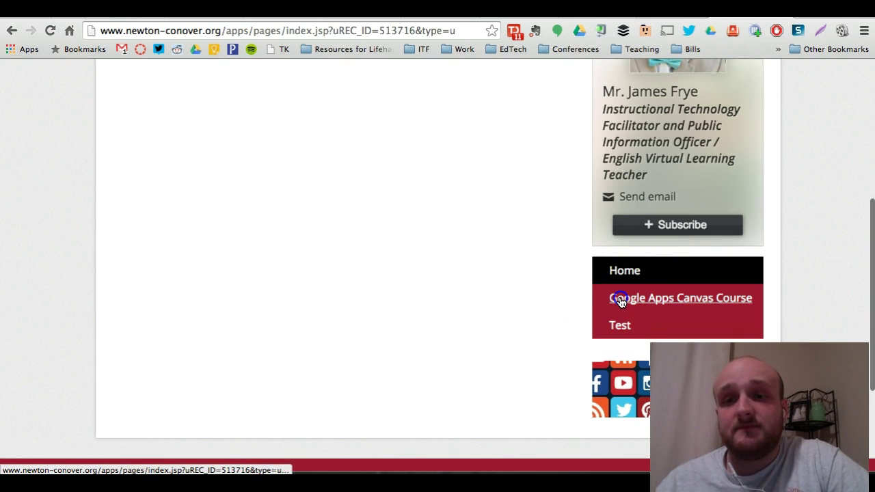
Check the Google Apps Canvas Course page by following its link to the Canvas syllabus, and close the syllabus.
click(620, 301)
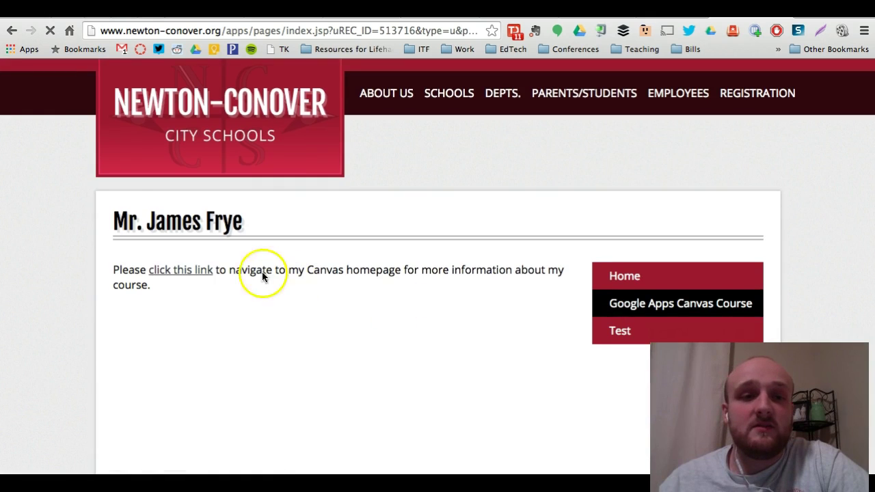
click(183, 271)
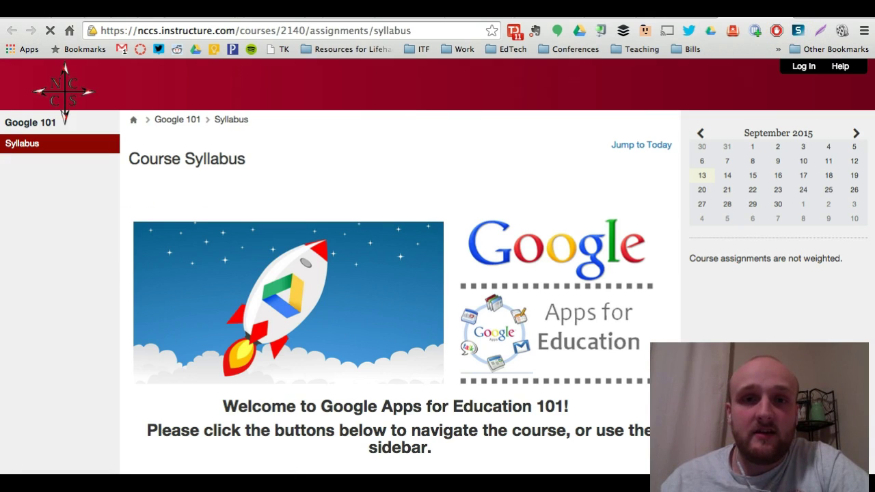
key(super+w)
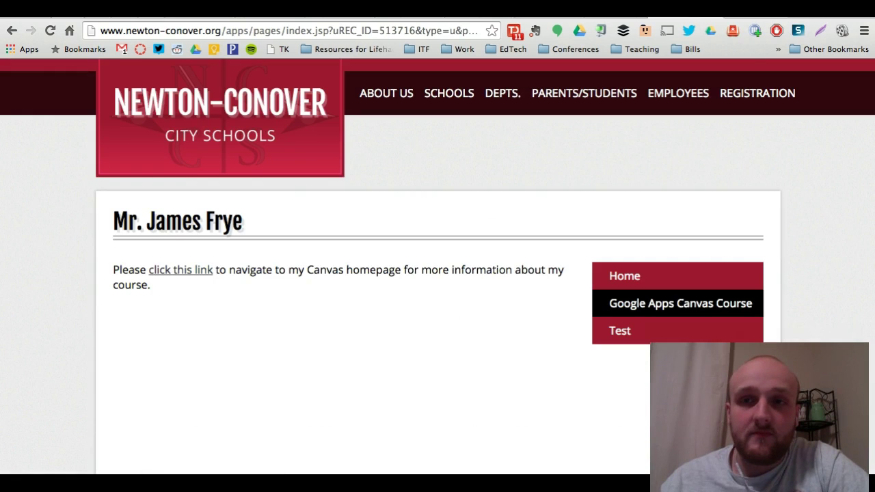
Open the public Test page and return to the personal Home page.
click(607, 332)
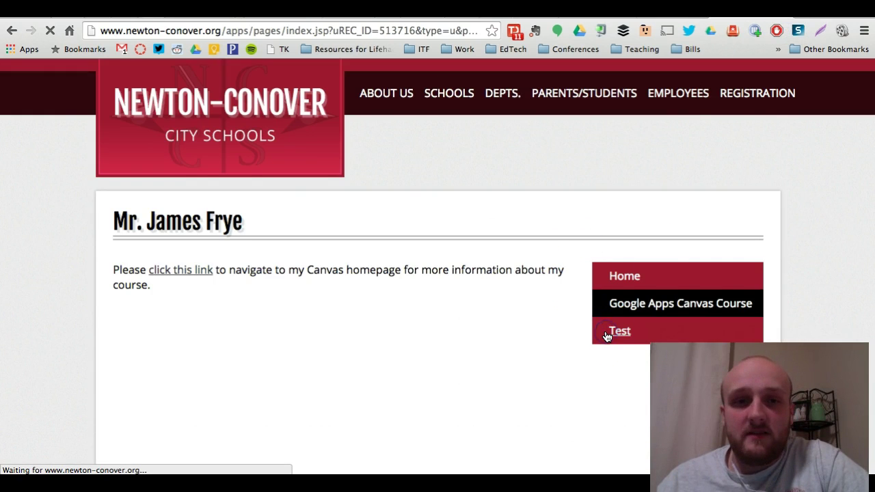
click(631, 280)
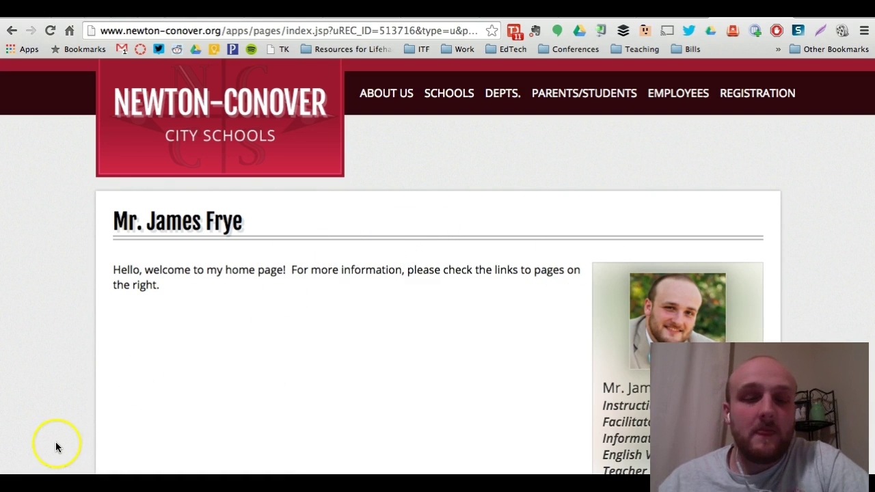
scroll(49, 450, down, 1)
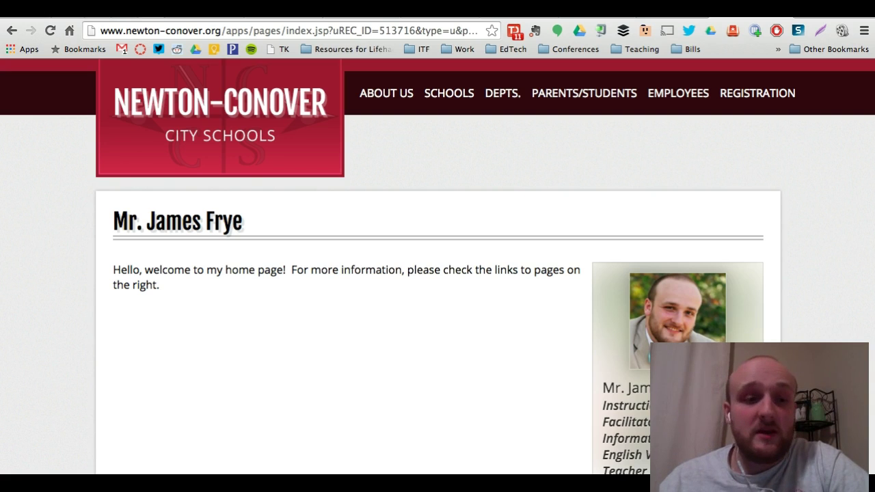
Switch to the Shuford Elementary School admin site and open the Kindergarten department under Grade Levels.
key(ctrl+Tab)
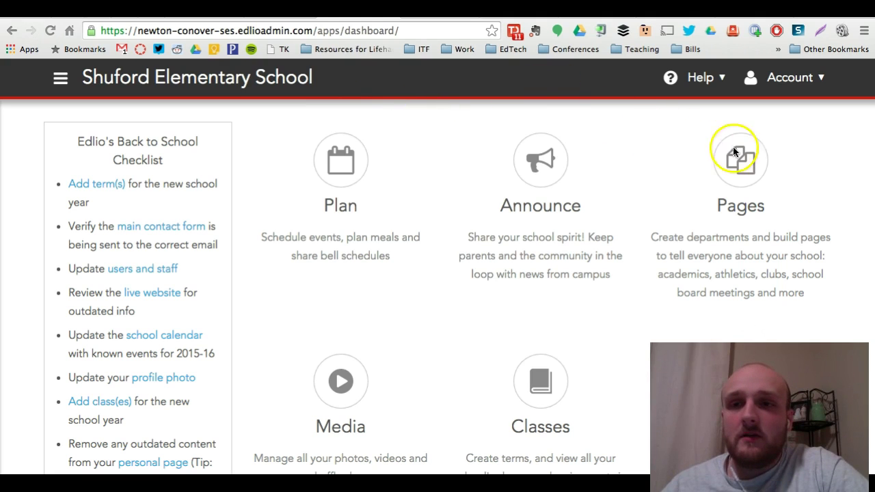
click(735, 189)
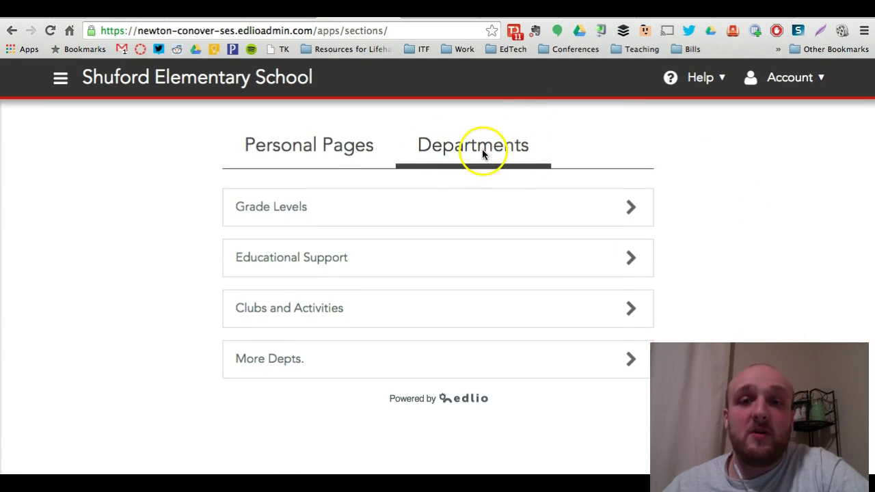
click(270, 211)
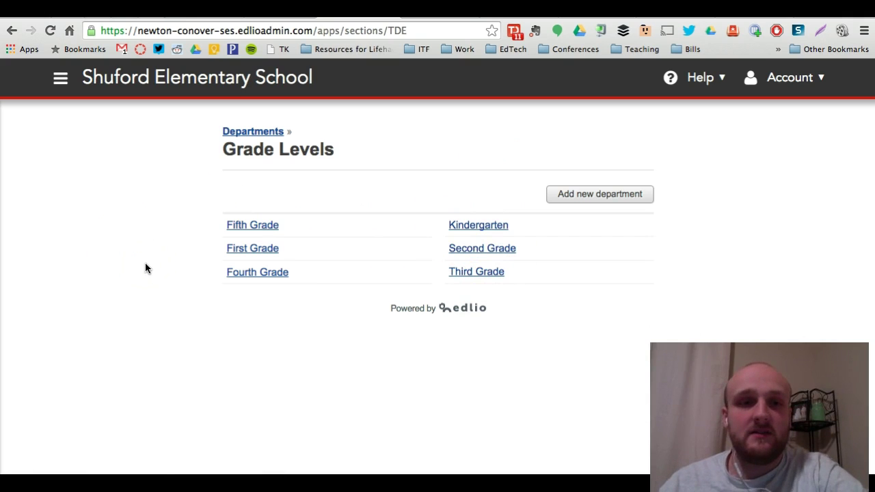
click(465, 225)
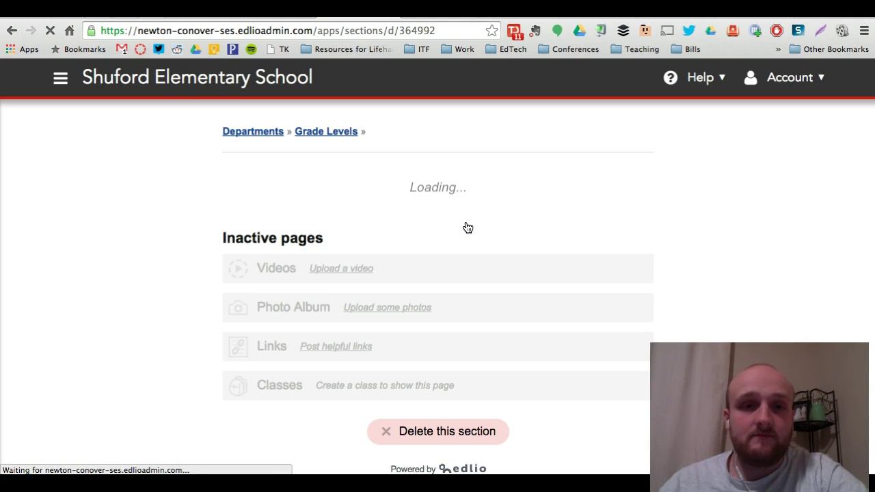
click(189, 237)
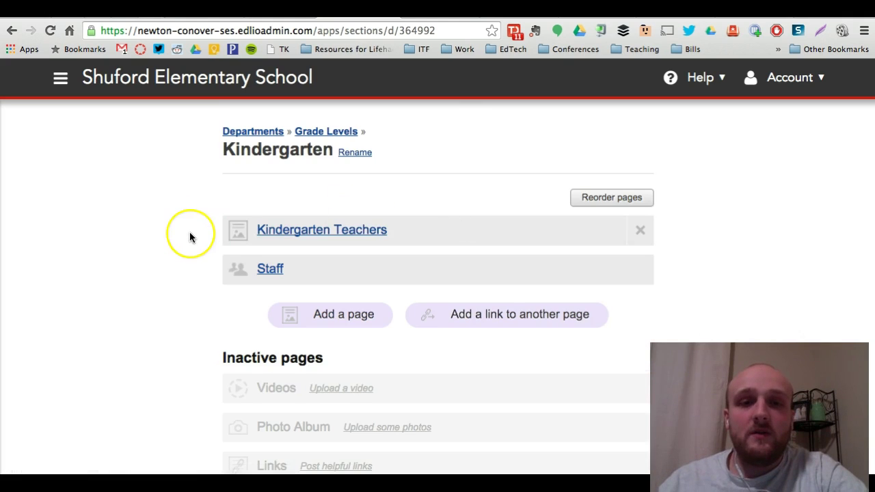
scroll(189, 237, down, 1)
click(211, 204)
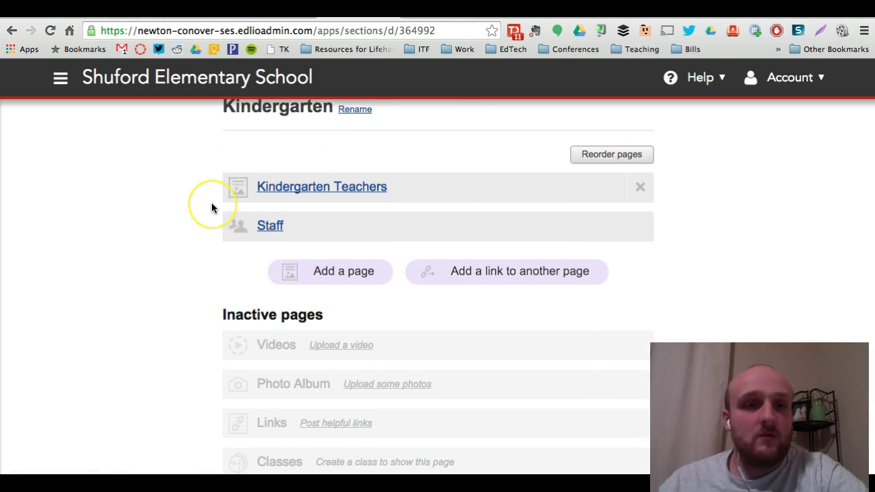
click(215, 194)
scroll(215, 195, up, 1)
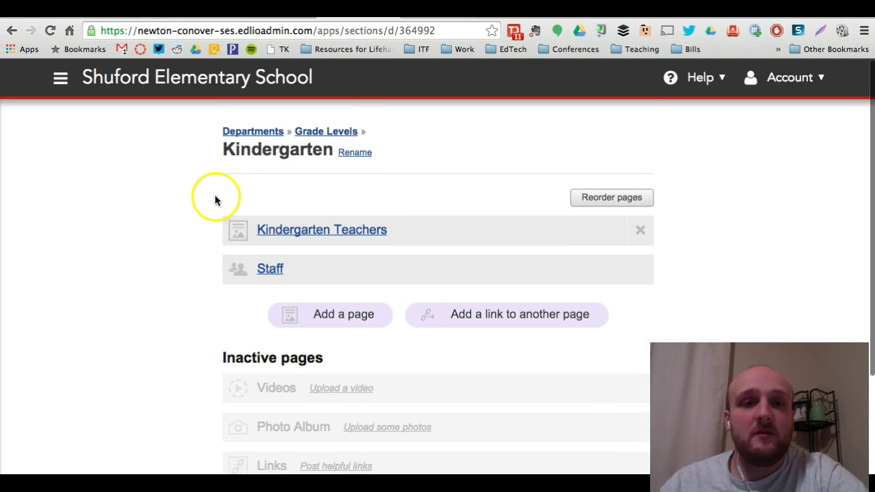
click(272, 209)
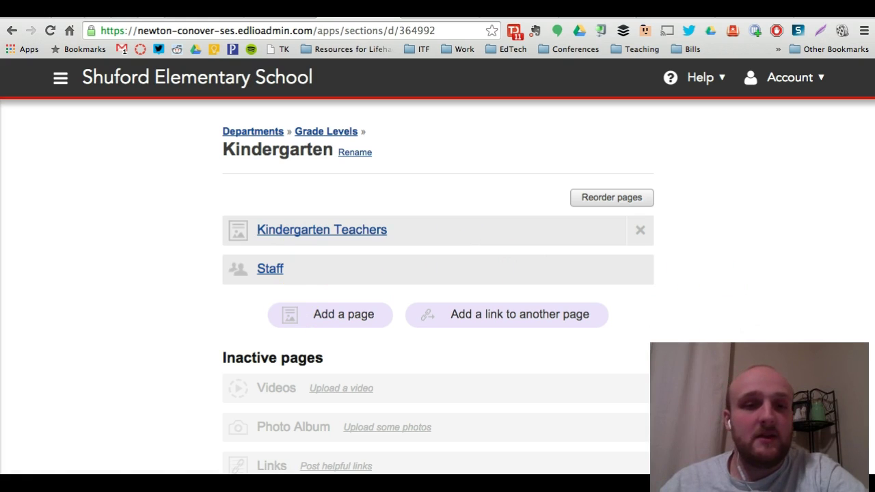
Add a new page to the Kindergarten department, titled with the teacher's name in possessive form followed by "Kindergarten".
click(331, 320)
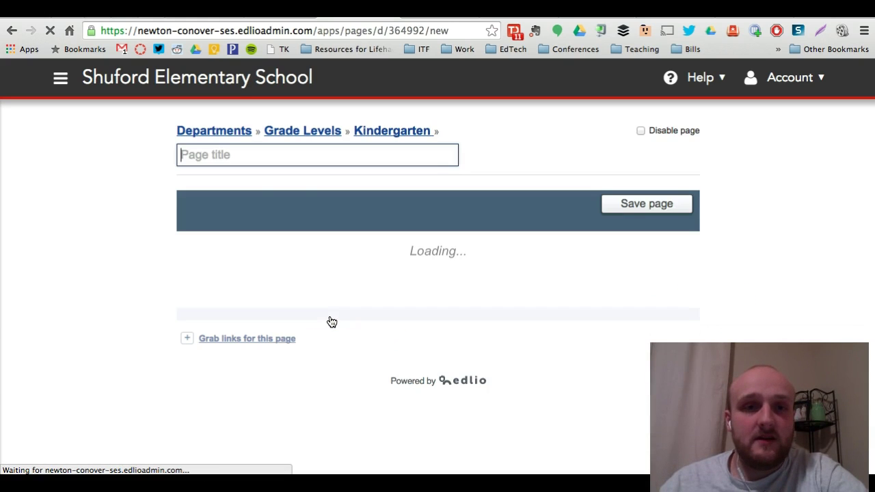
click(296, 156)
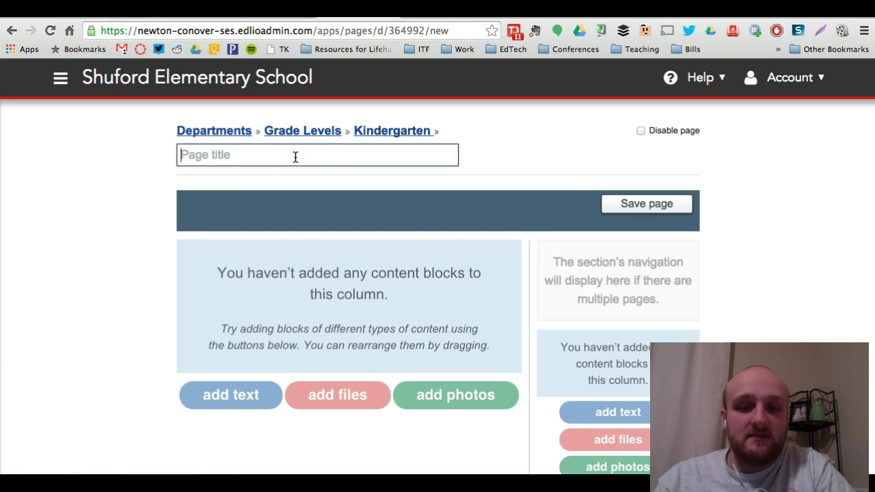
text(Mrs. Hopson's Kindergarten)
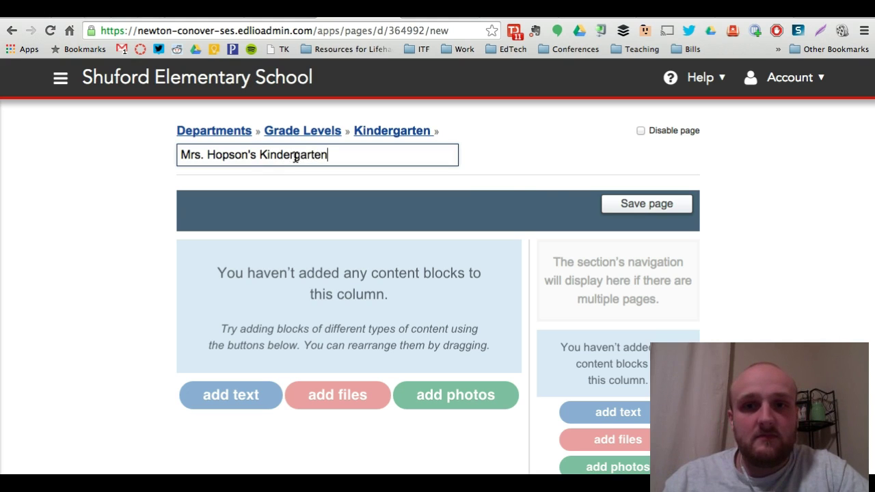
Add a text block to the main column of the new Kindergarten page.
scroll(493, 174, down, 1)
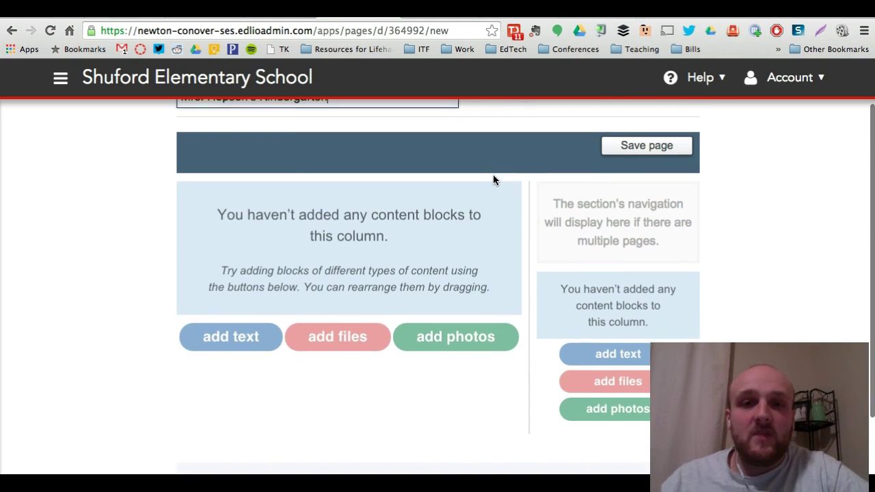
scroll(493, 176, up, 1)
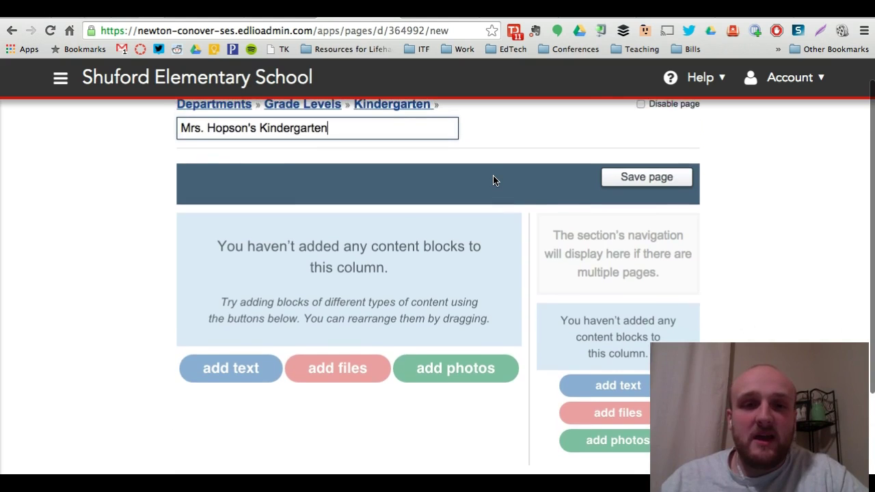
scroll(495, 180, down, 1)
scroll(495, 180, up, 1)
scroll(495, 180, down, 1)
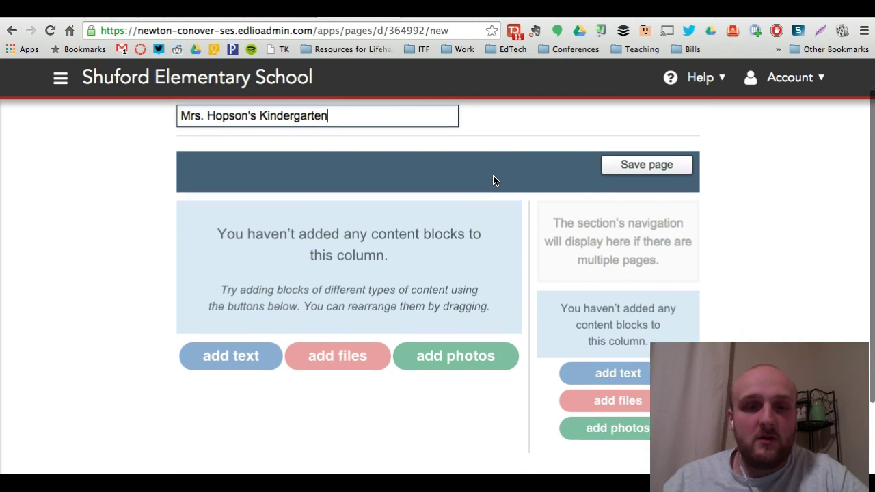
scroll(495, 180, down, 1)
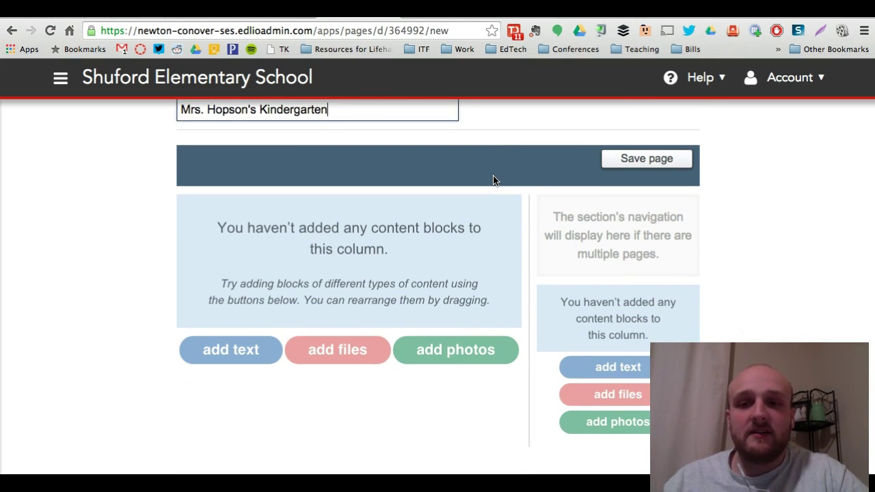
scroll(492, 176, down, 1)
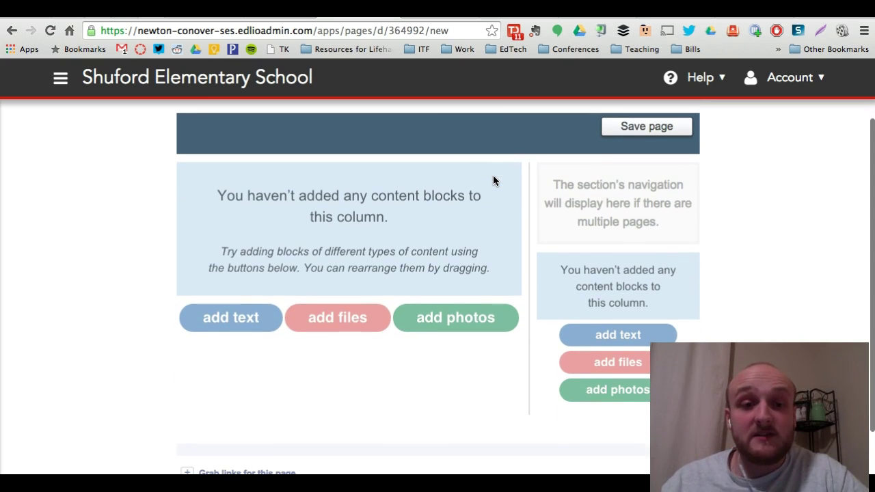
click(232, 317)
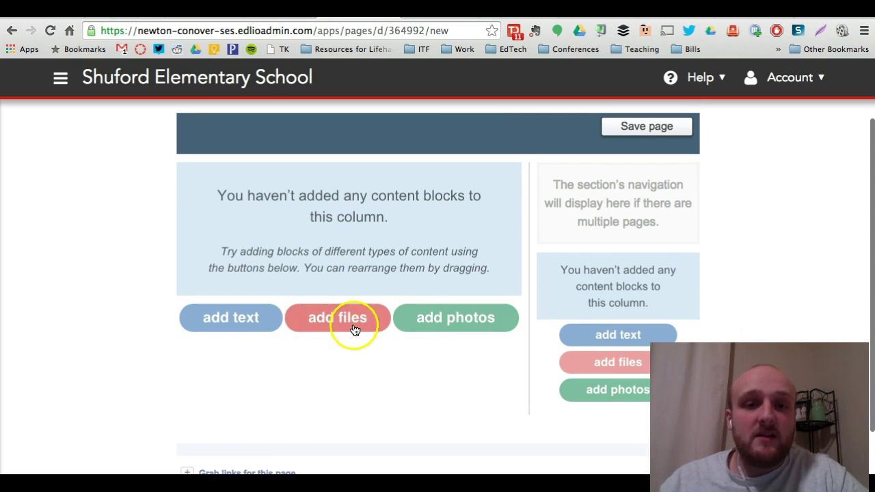
click(241, 329)
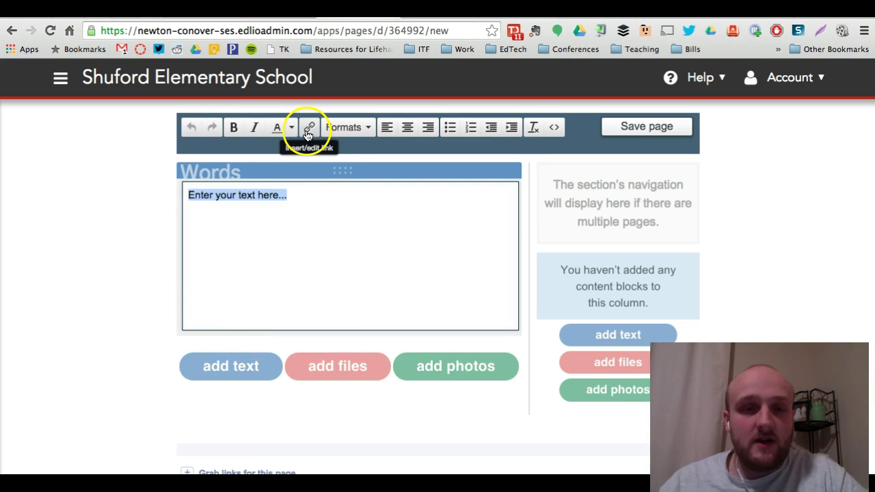
Look over the text formats and the source code option available for the new text block.
click(358, 127)
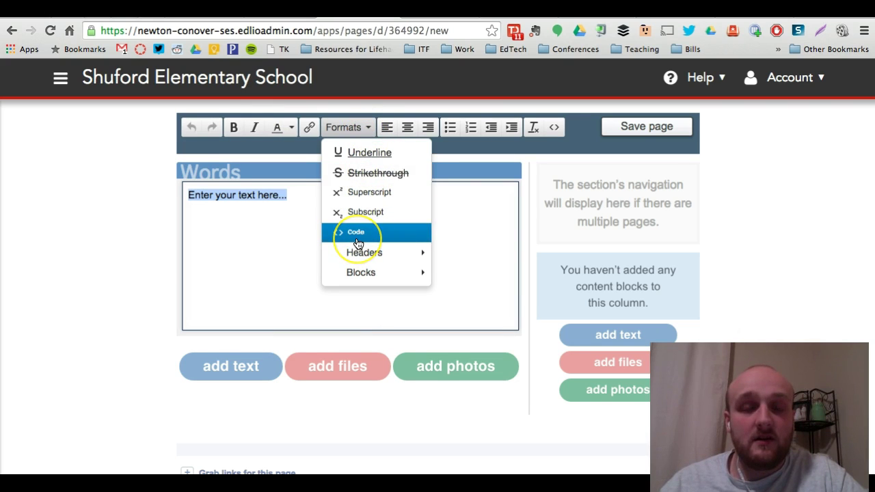
click(351, 127)
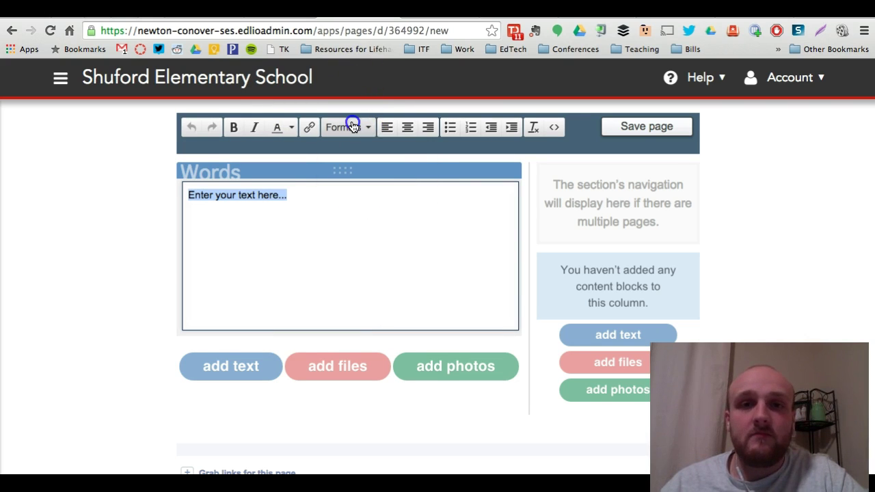
click(555, 128)
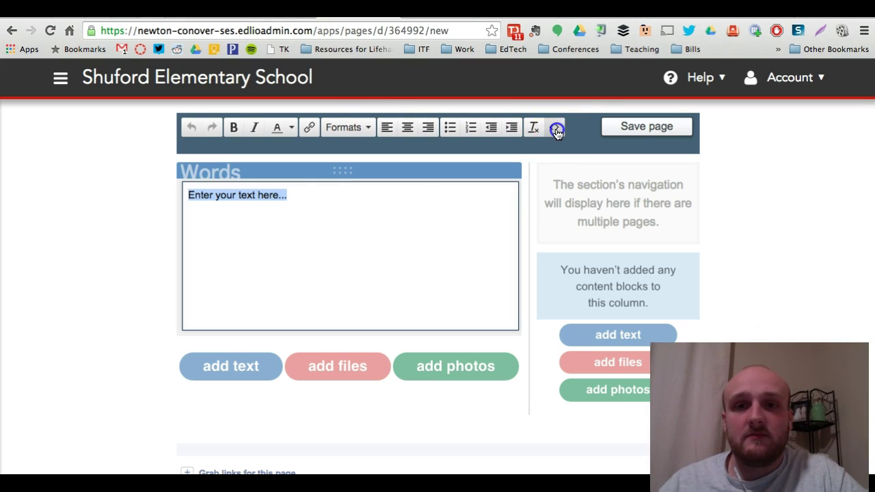
click(641, 97)
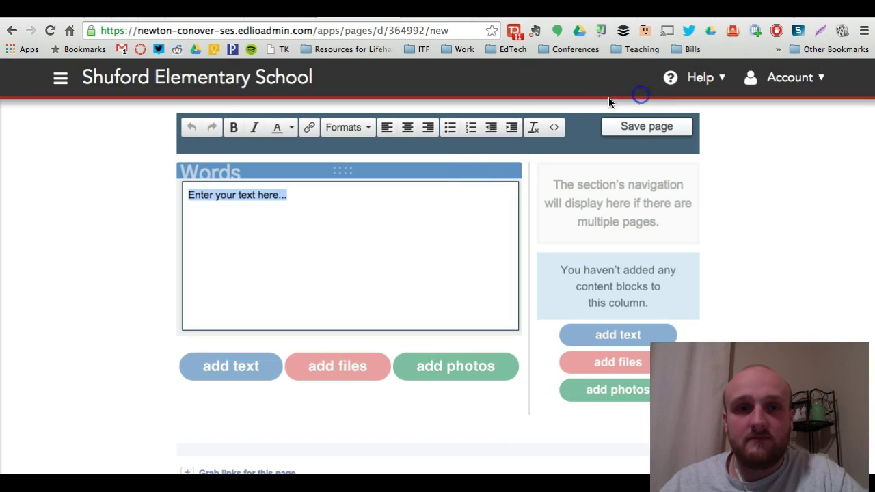
Replace the placeholder in the text block with a sentence welcoming visitors to the teacher's class.
click(400, 203)
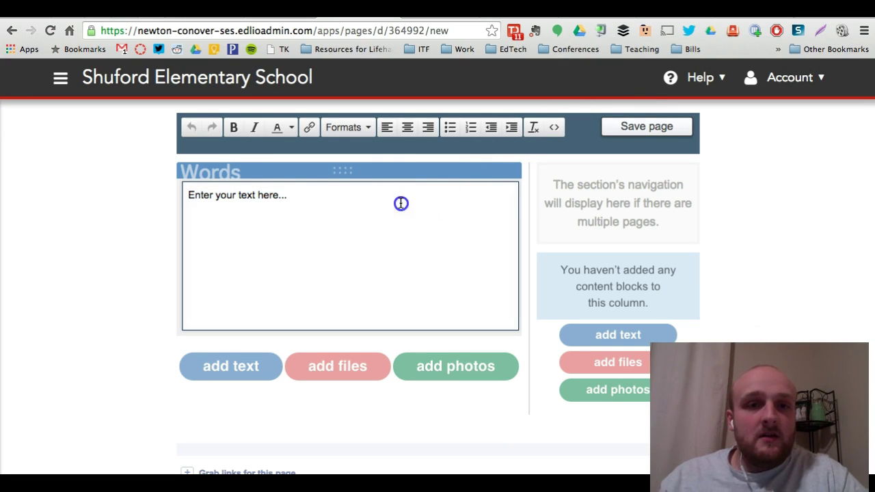
key(ctrl+a)
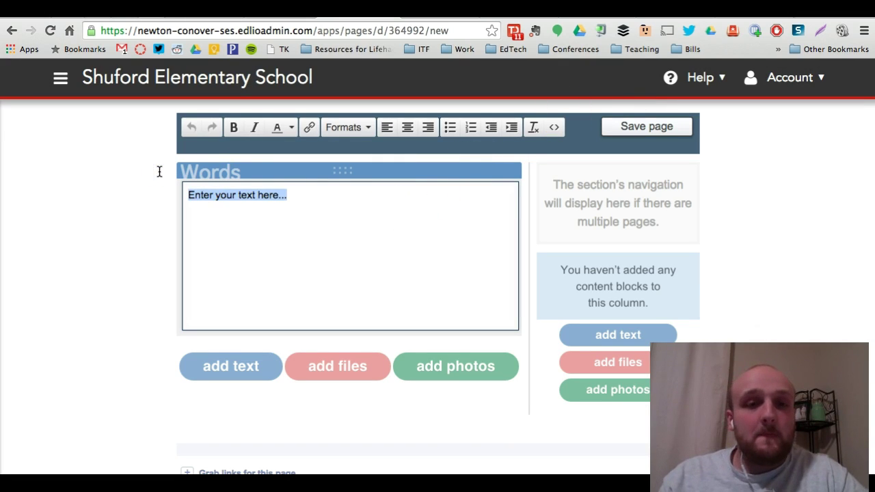
key(BackSpace)
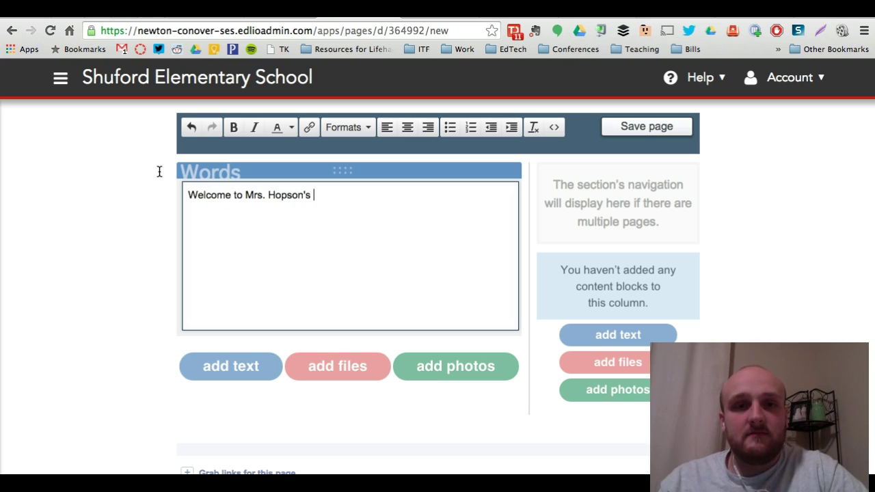
text(Welcome to Mrs. Hopson's class!)
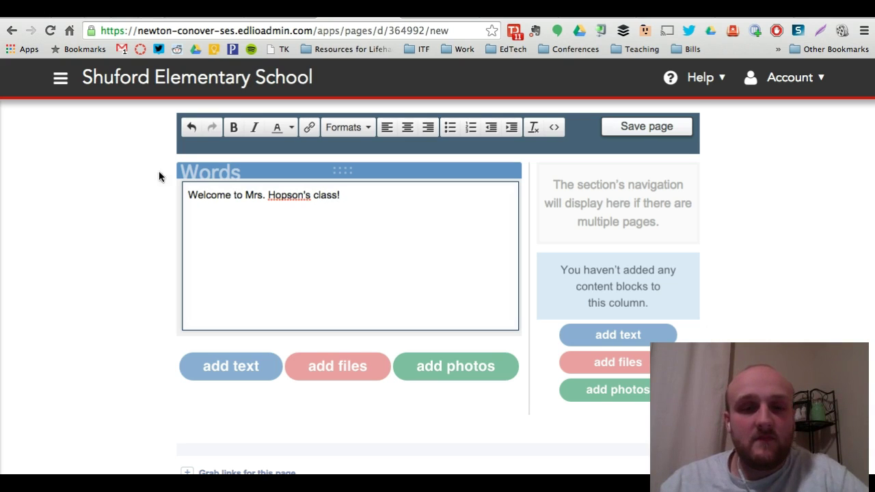
click(121, 227)
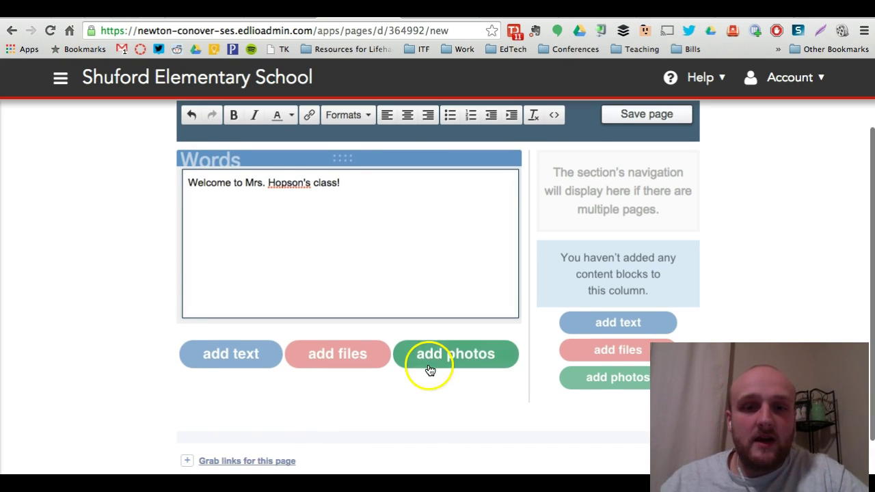
Add a photos block below the welcome text and upload "nccs border 2.jpg" from the Desktop into it.
click(429, 364)
click(453, 314)
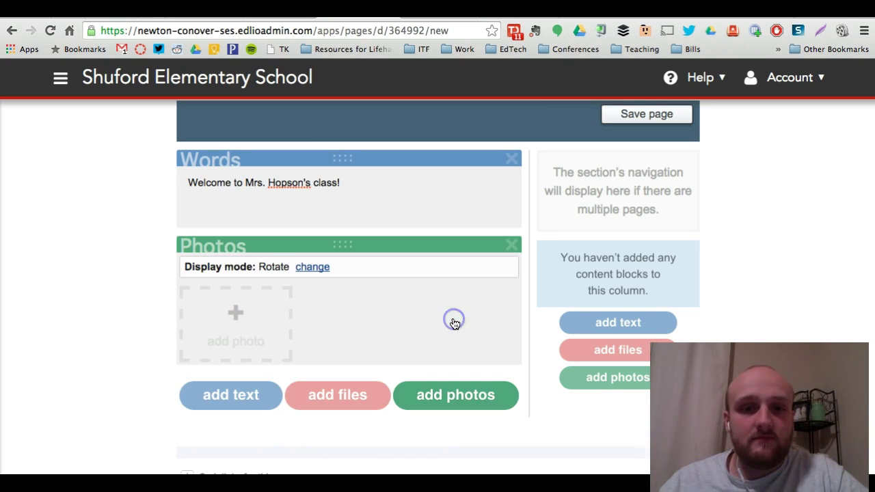
click(231, 322)
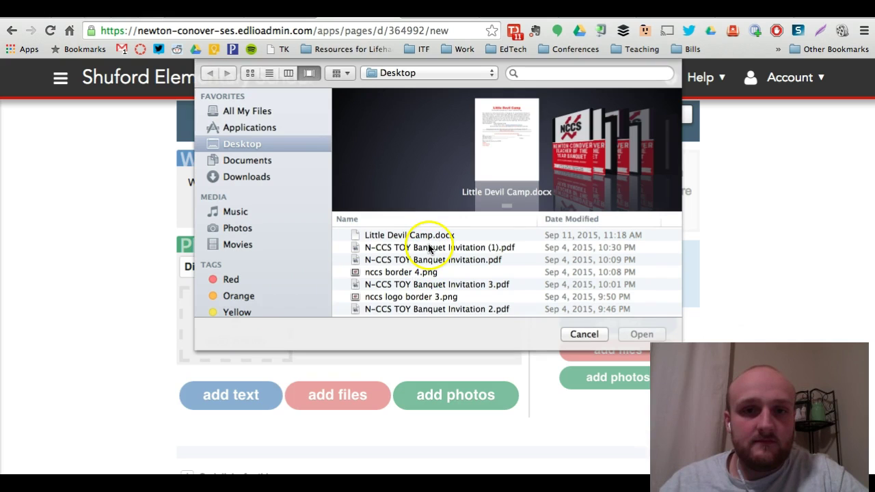
click(429, 249)
scroll(429, 248, down, 5)
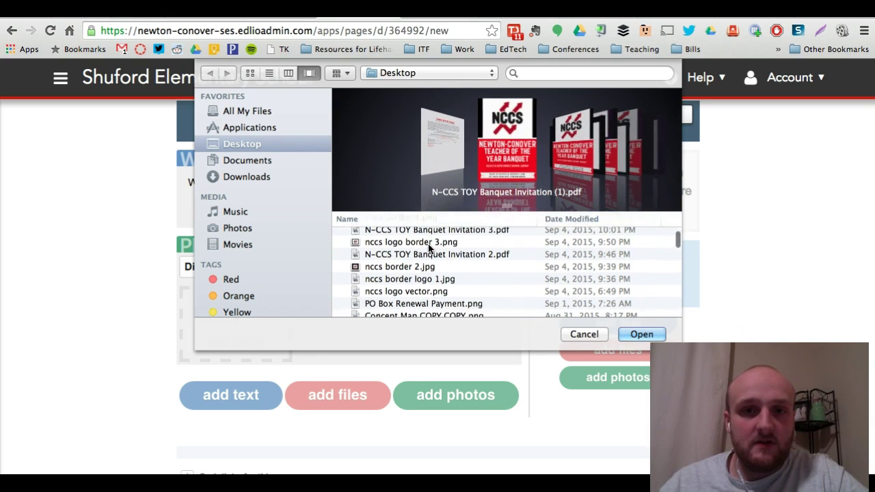
click(428, 236)
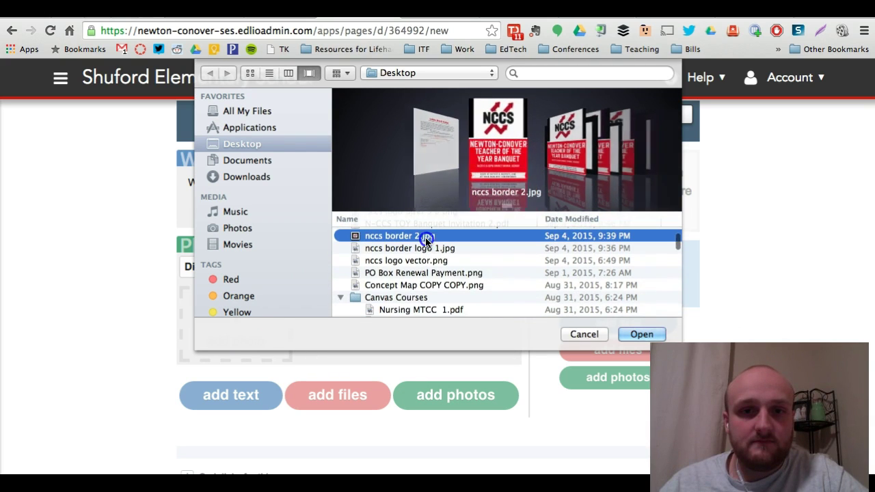
click(630, 335)
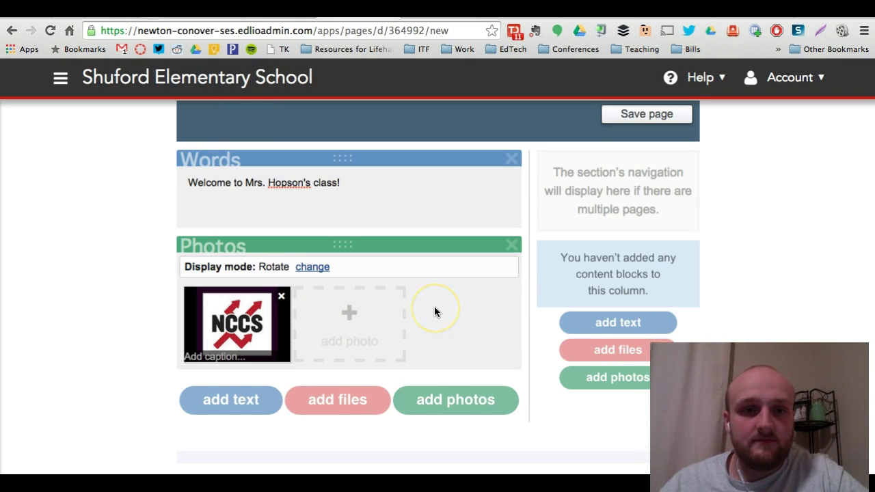
Add an empty files block below the photos block in the main column.
scroll(434, 306, down, 1)
click(435, 322)
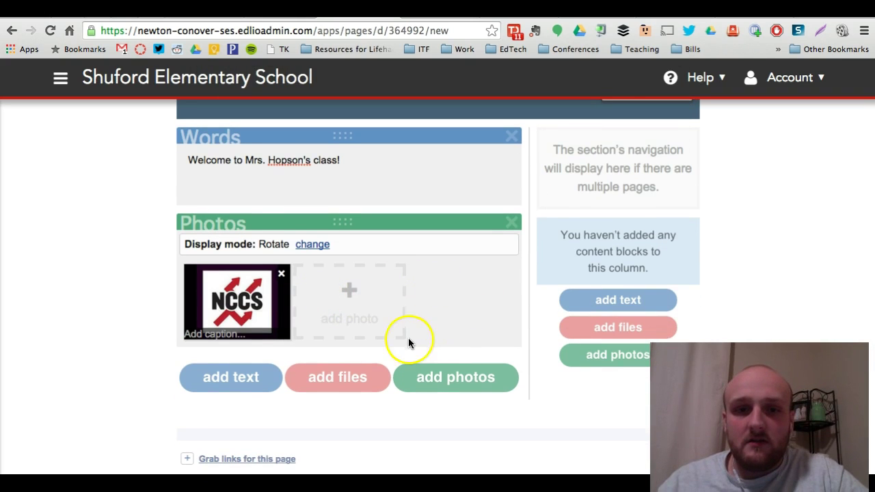
click(365, 376)
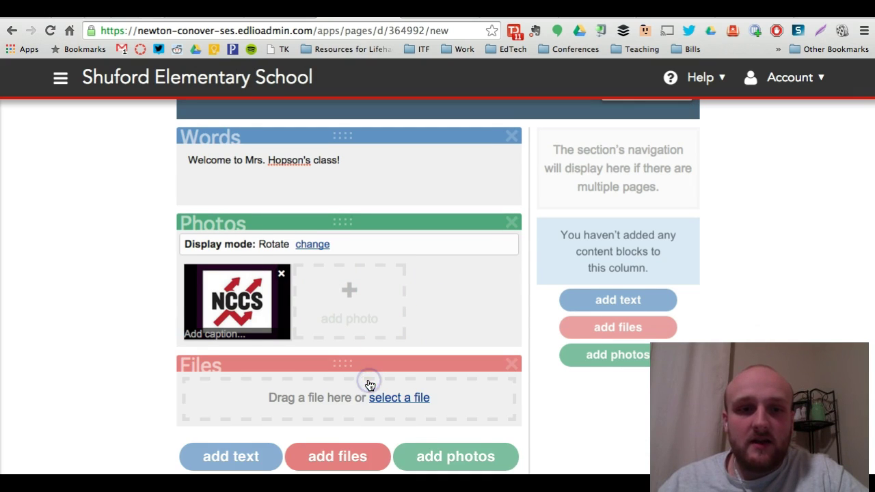
scroll(367, 385, down, 1)
click(397, 367)
scroll(393, 371, up, 6)
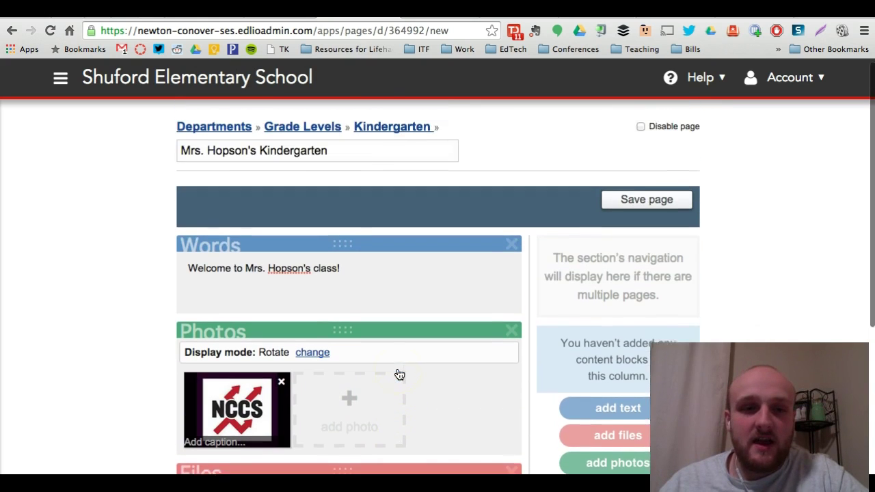
scroll(397, 375, down, 2)
click(522, 380)
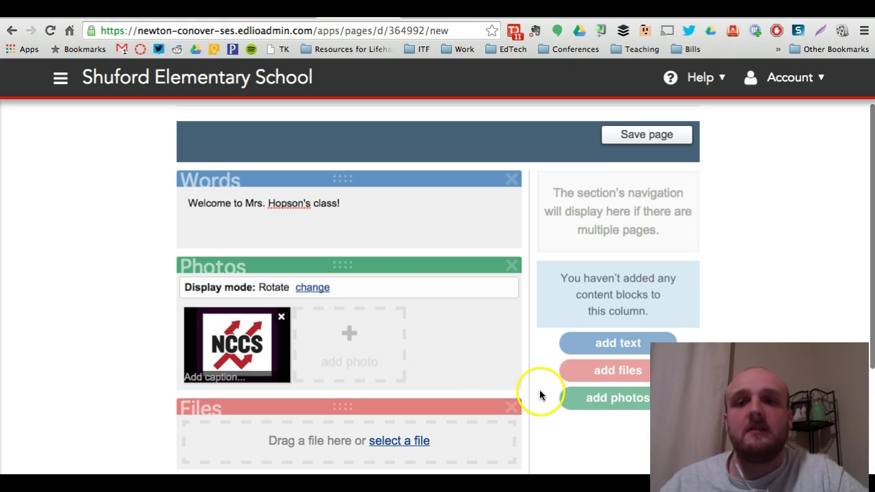
Add an empty photos block to the narrow side column of the page.
scroll(540, 395, down, 1)
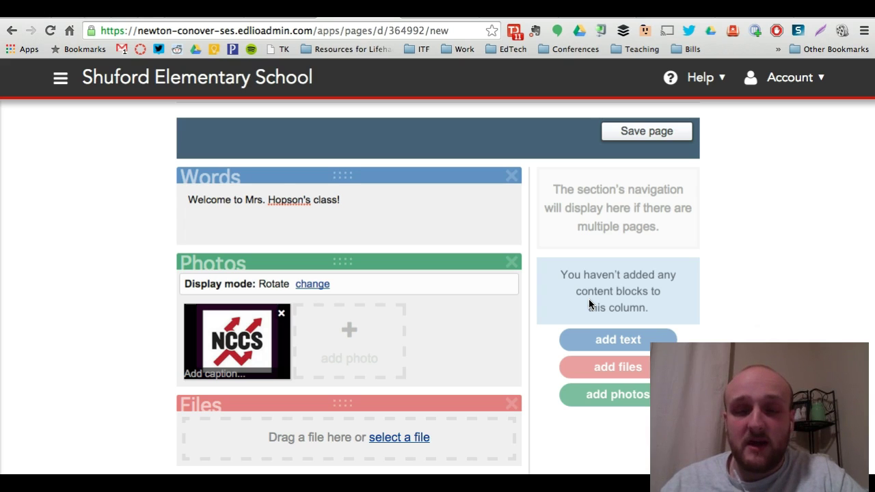
click(588, 337)
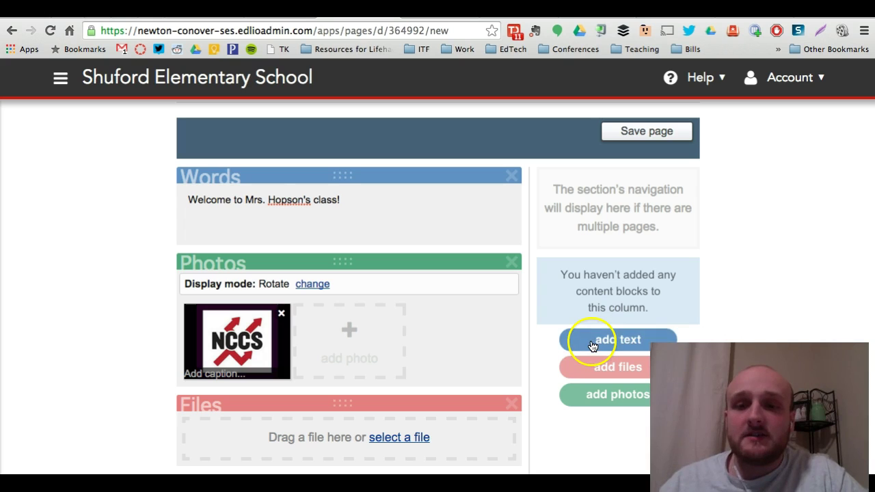
click(593, 369)
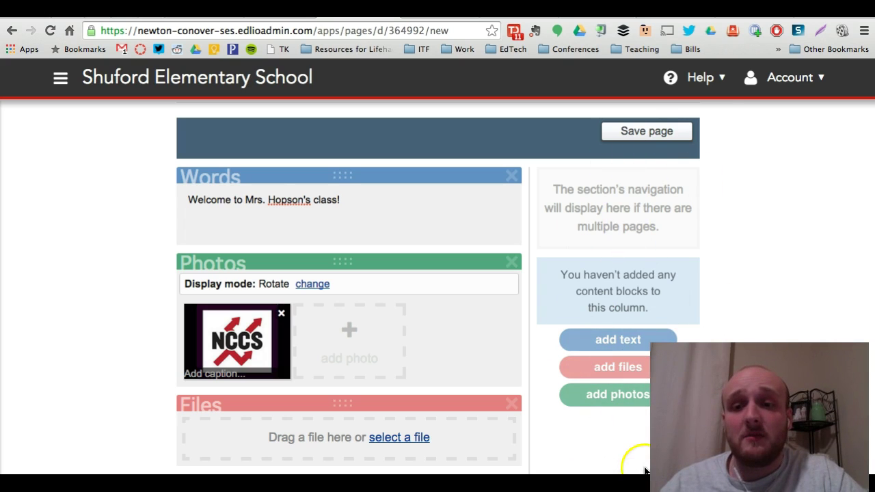
click(630, 330)
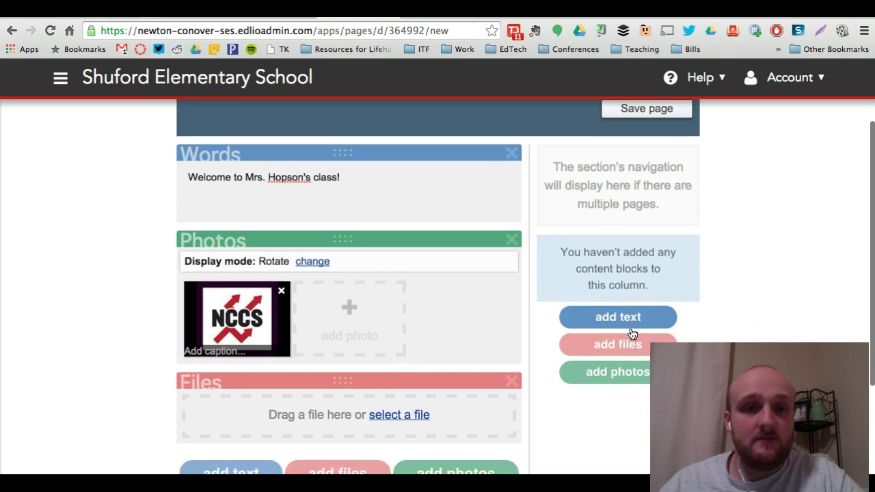
click(617, 354)
click(604, 402)
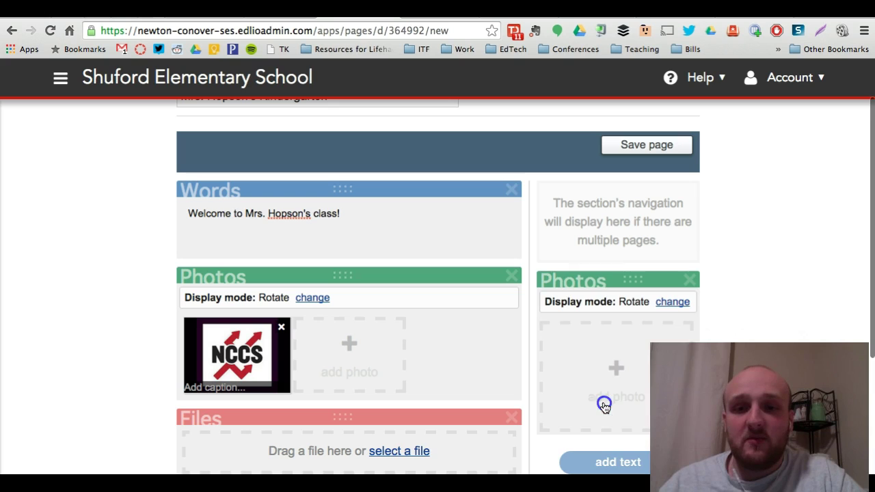
Add a text block below the side column's photos block reading "We are the best Kindergarten class ever!".
click(607, 461)
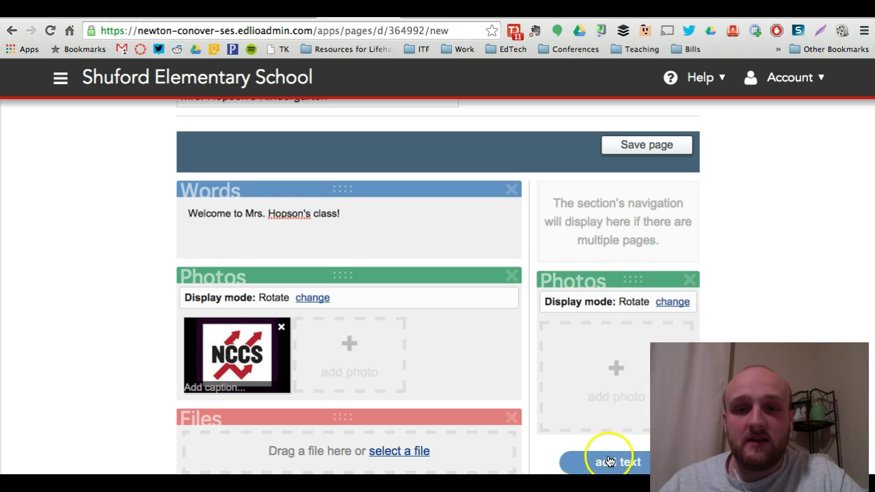
scroll(562, 385, down, 1)
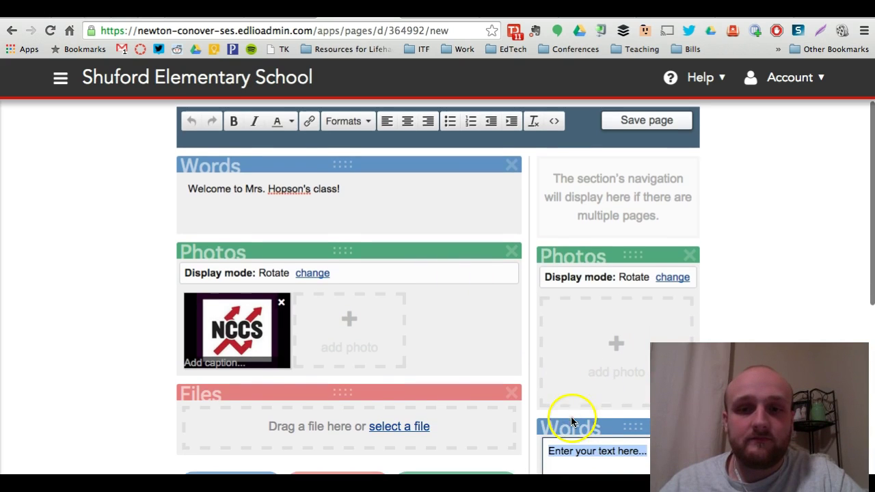
scroll(615, 328, down, 2)
key(BackSpace)
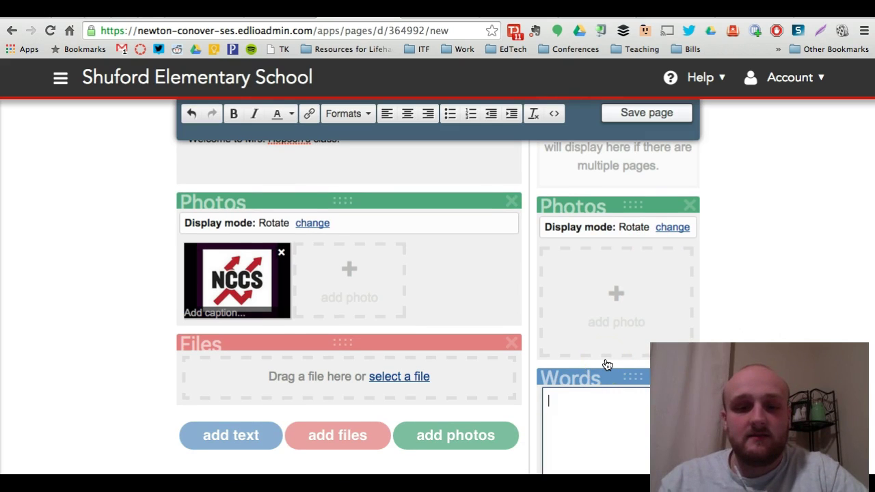
text(We are the best Kinde)
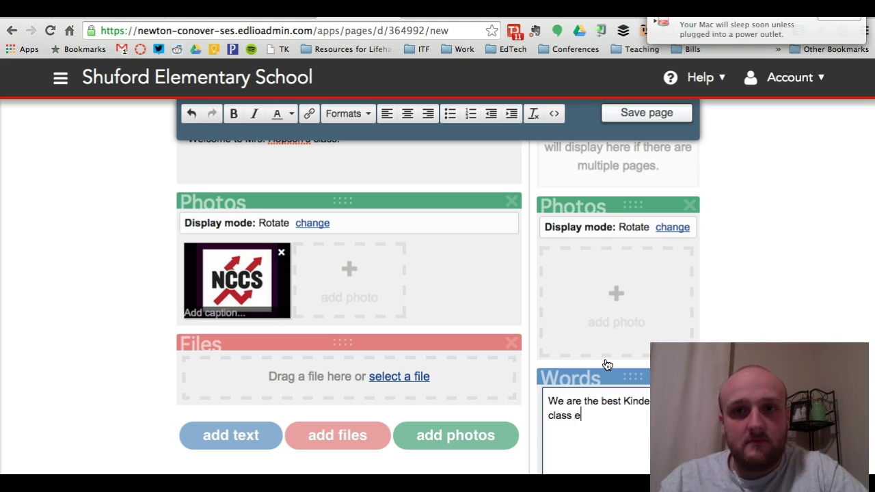
scroll(729, 289, down, 4)
click(729, 290)
scroll(732, 289, up, 3)
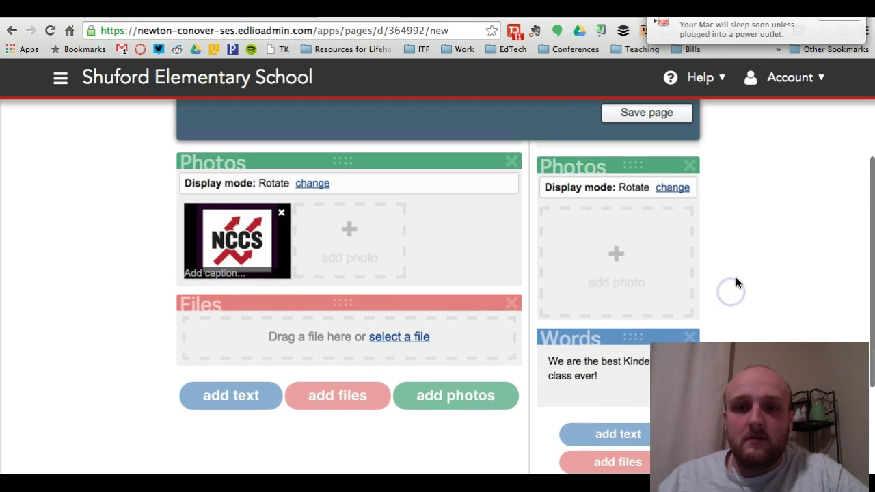
Upload "nccs border logo 1.jpg" from the Desktop into the side column's photos block.
click(612, 271)
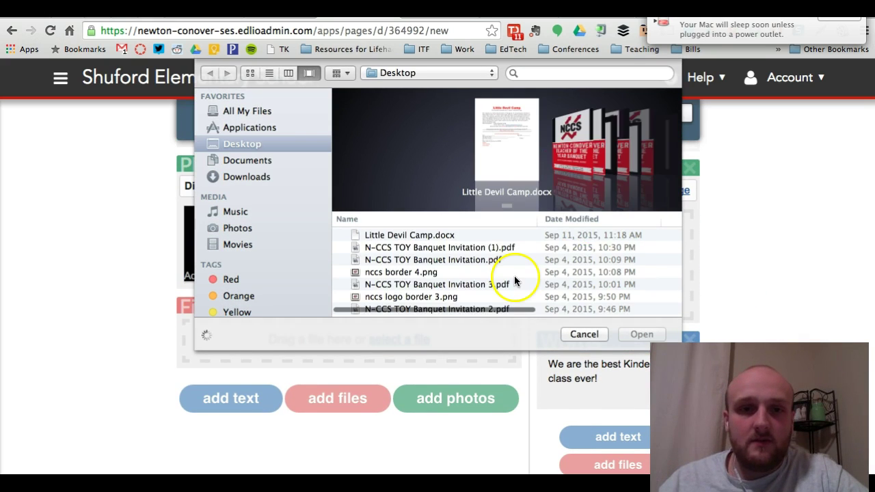
scroll(512, 281, down, 3)
scroll(512, 281, down, 2)
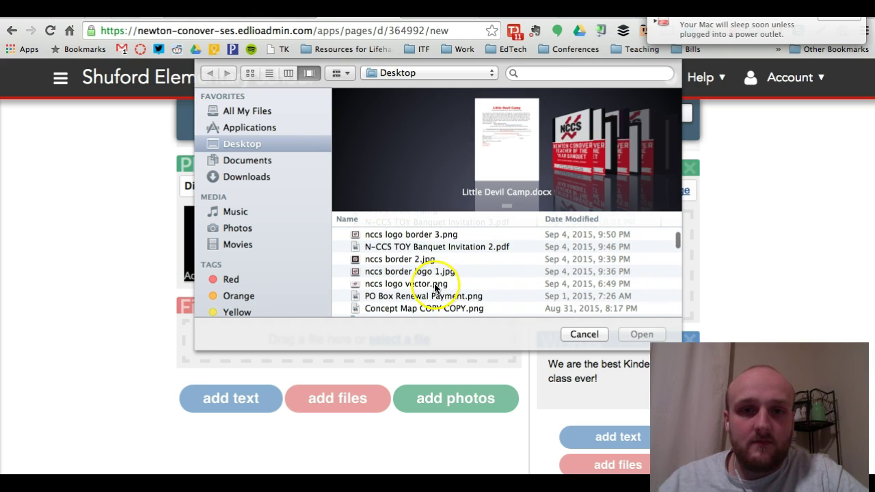
click(397, 272)
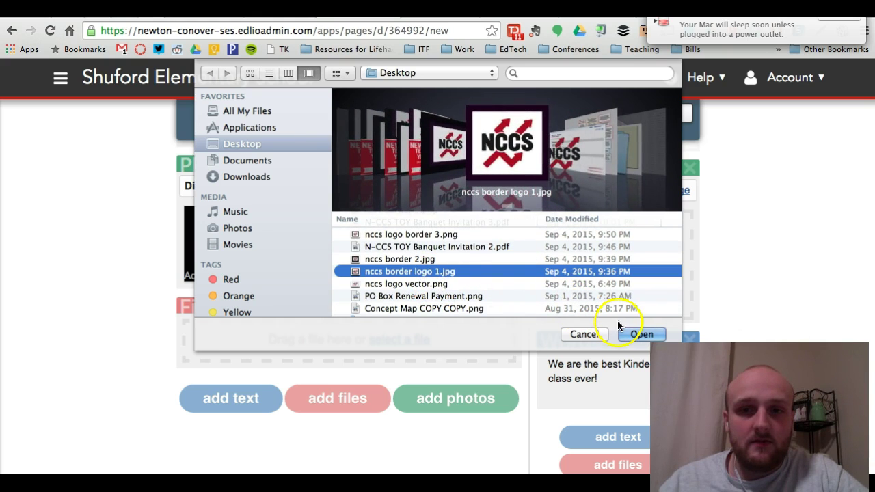
click(630, 334)
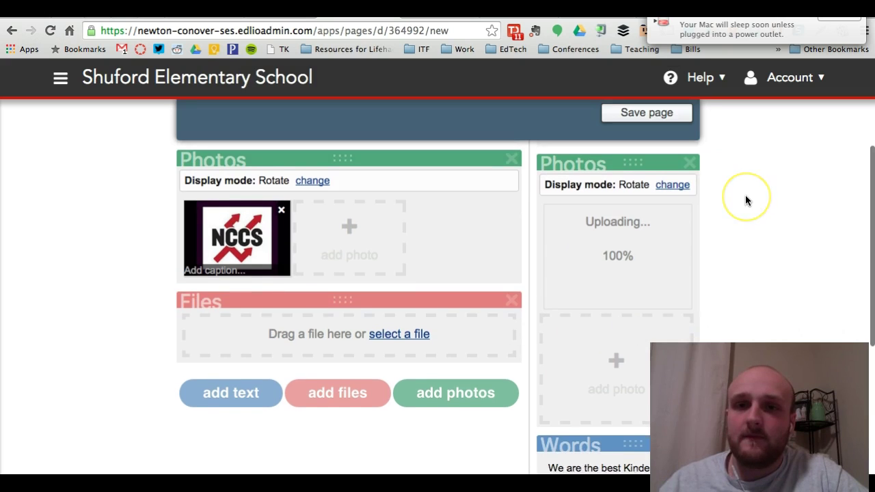
Save the teacher's Kindergarten page and dismiss the Mac's sleep warning notification.
scroll(745, 195, up, 4)
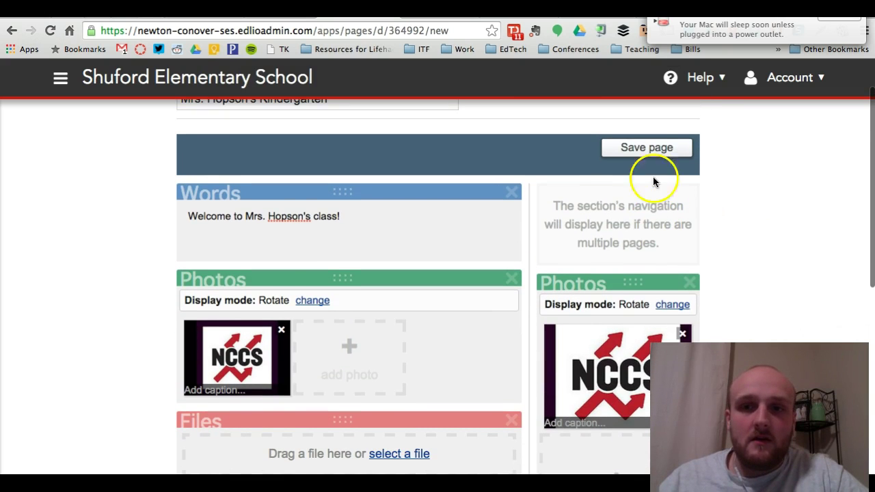
click(660, 153)
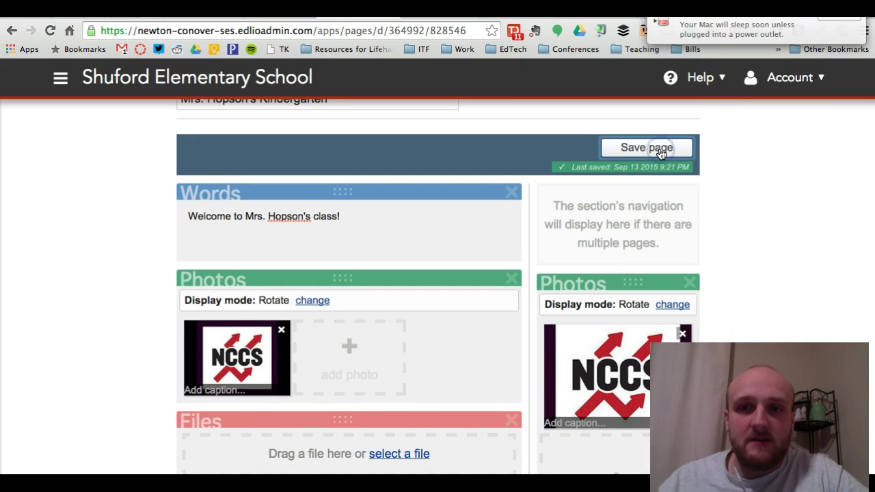
scroll(660, 153, up, 2)
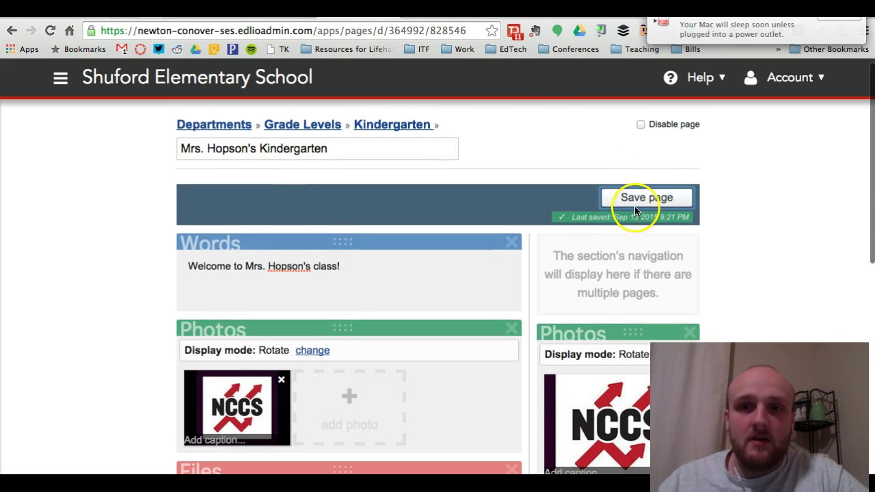
click(842, 28)
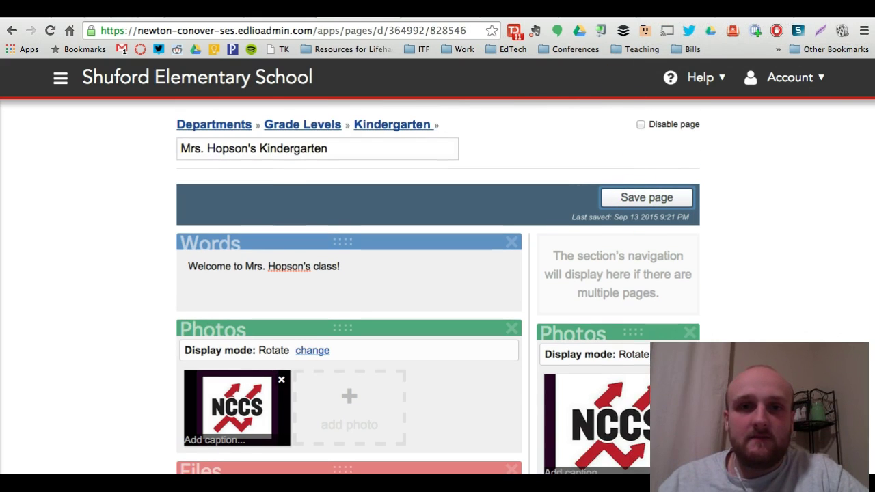
Switch to the public Shuford Elementary School website and open the Kindergarten department from the Grade Levels list under Academics.
key(super+Left)
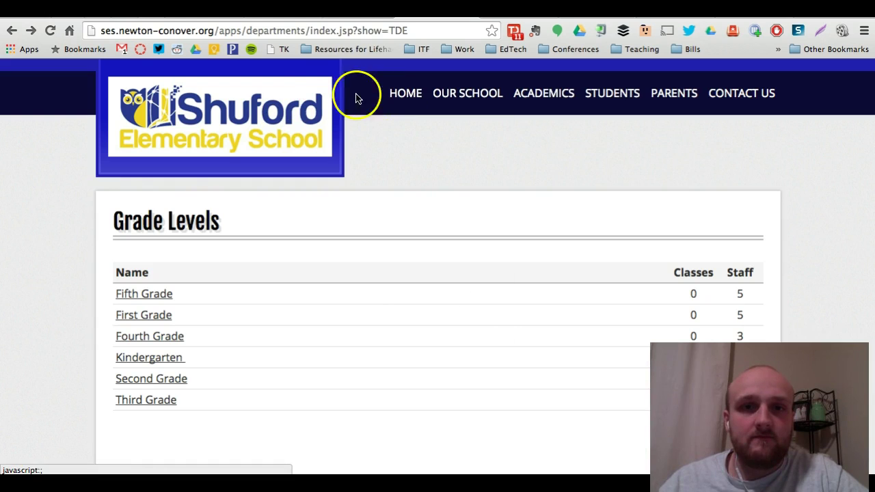
click(312, 96)
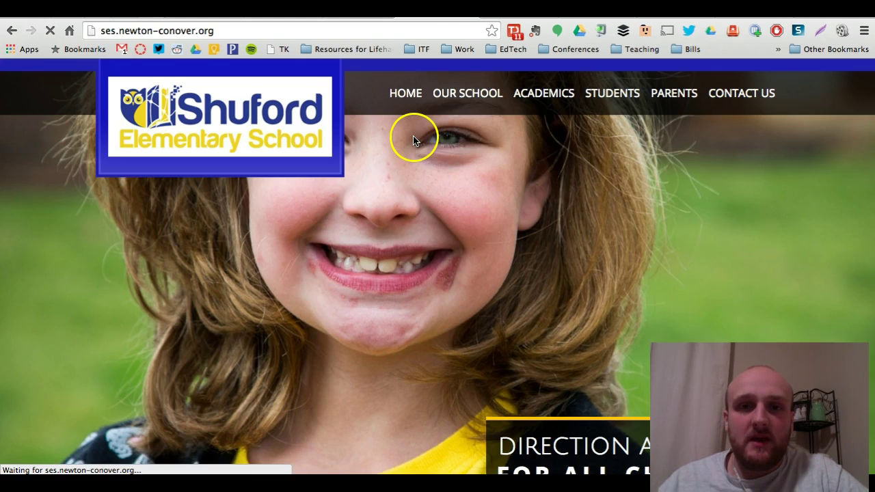
mouse_move(552, 94)
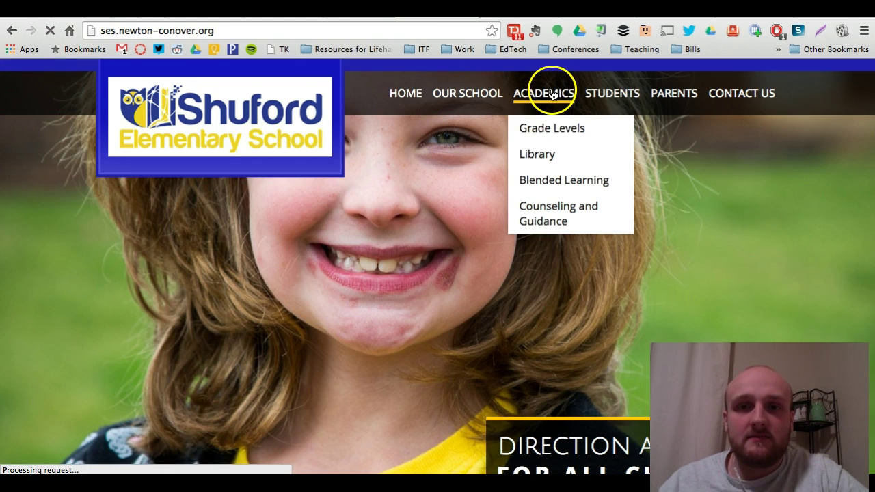
click(547, 130)
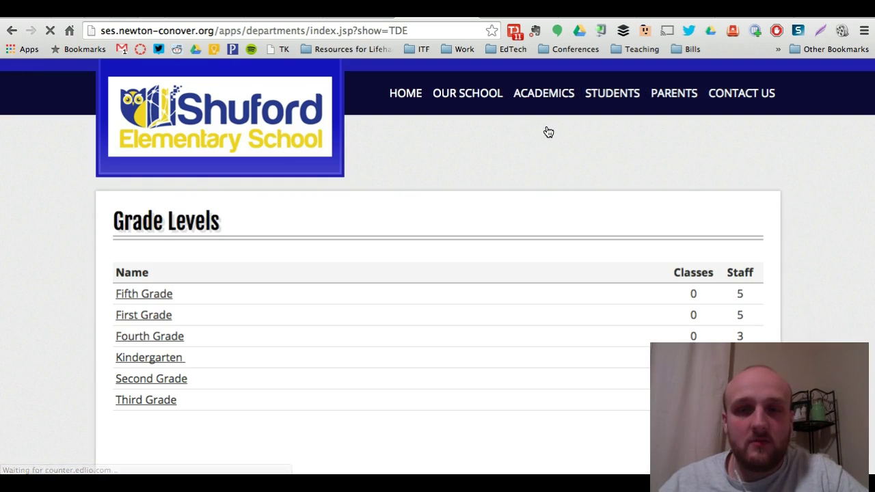
scroll(548, 131, down, 1)
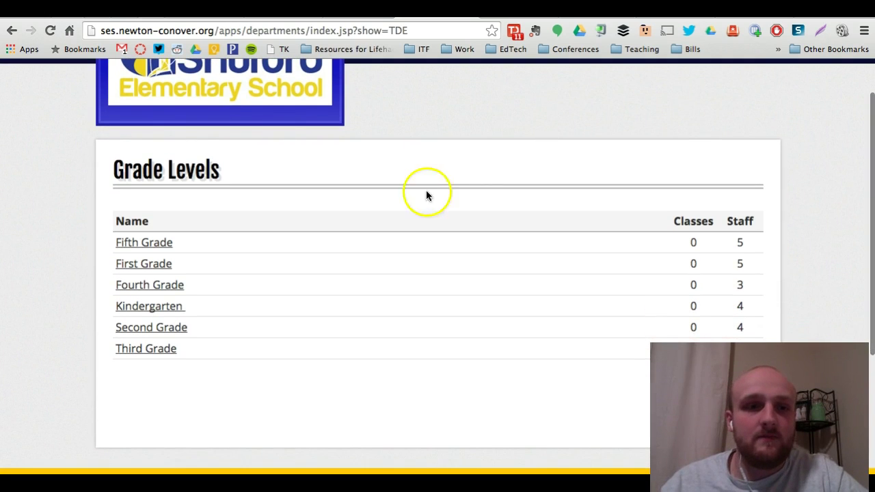
click(181, 309)
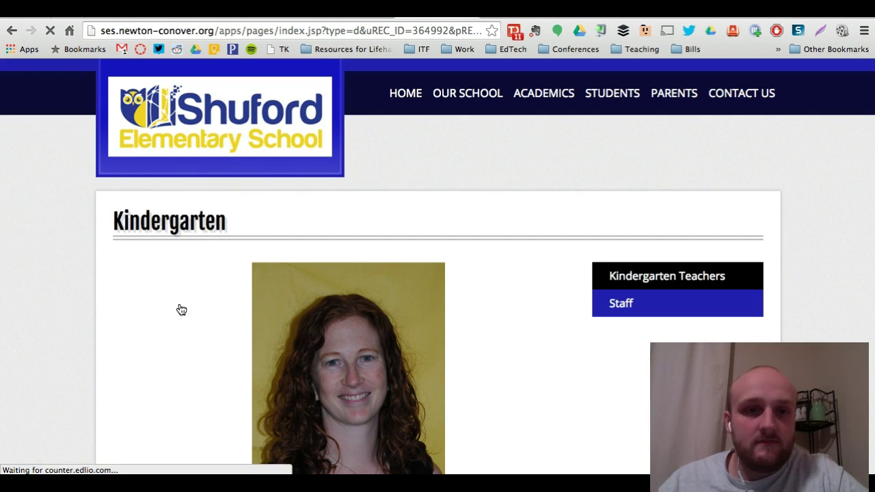
Look through the public Kindergarten Teachers page and open the department's Staff page.
scroll(488, 225, down, 1)
scroll(488, 226, down, 10)
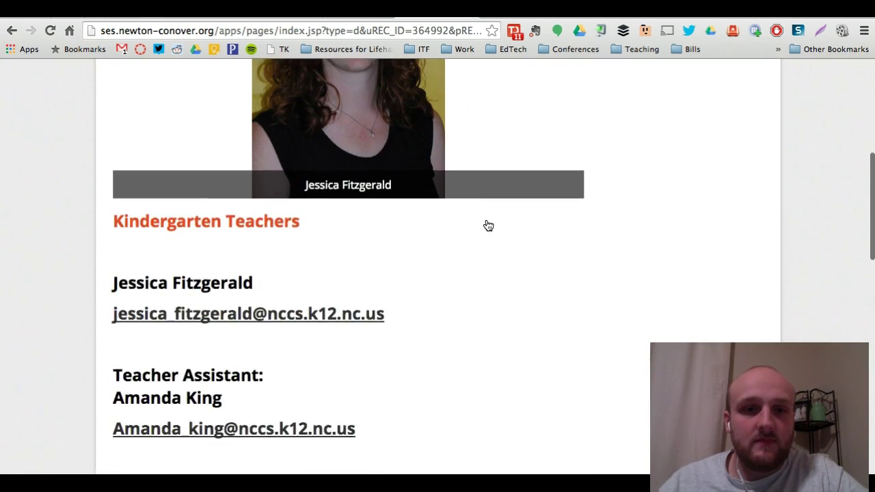
scroll(488, 225, down, 5)
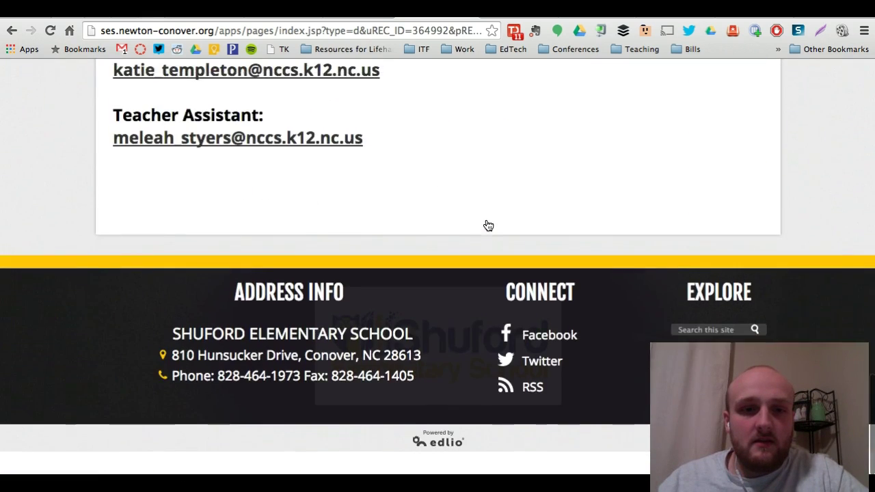
scroll(488, 226, up, 20)
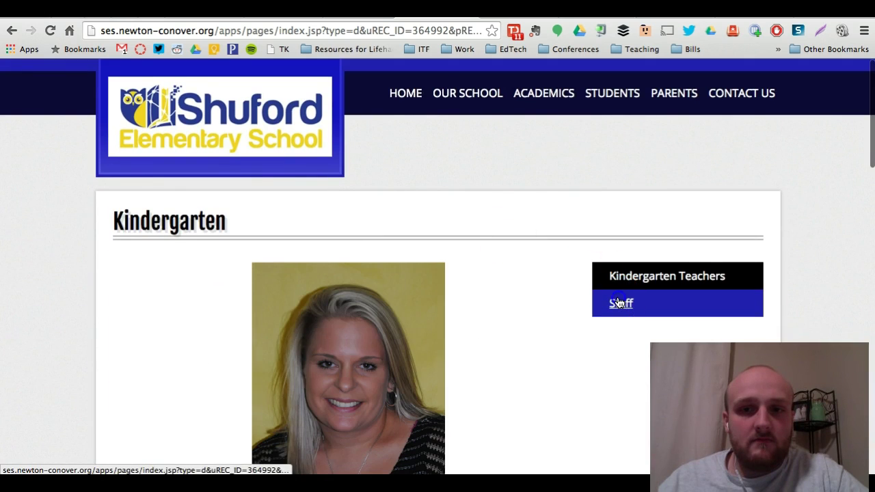
click(619, 302)
scroll(618, 304, down, 1)
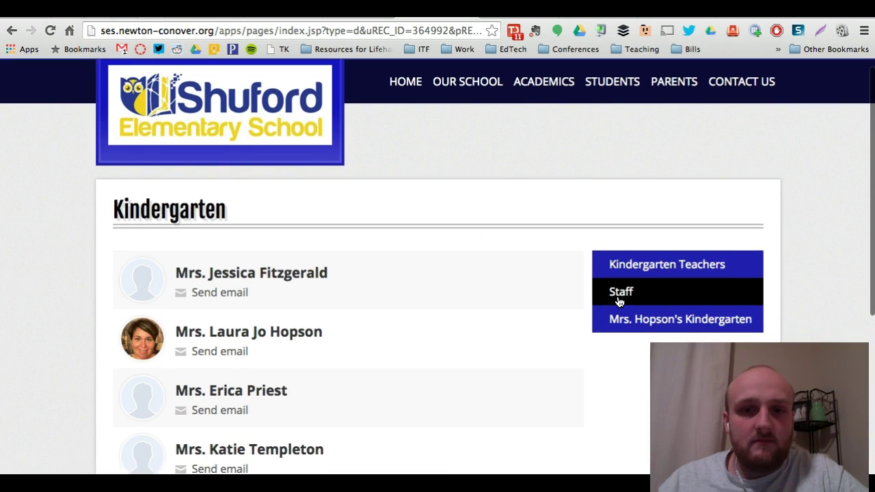
click(612, 305)
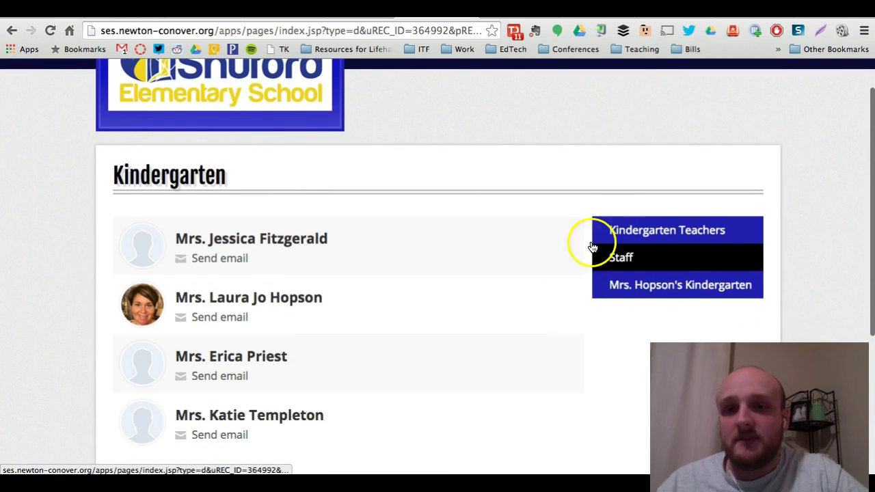
Open the teacher's new Kindergarten page on the public site and examine its text and photos in both columns.
click(632, 295)
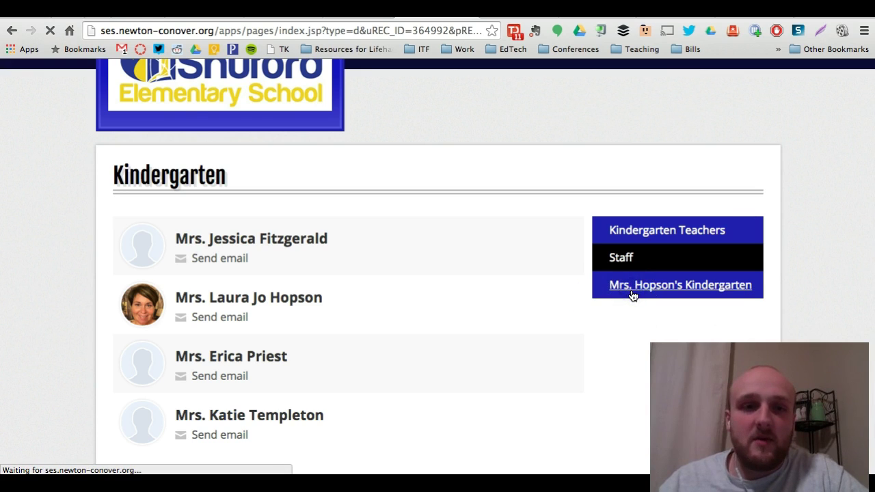
scroll(63, 285, down, 3)
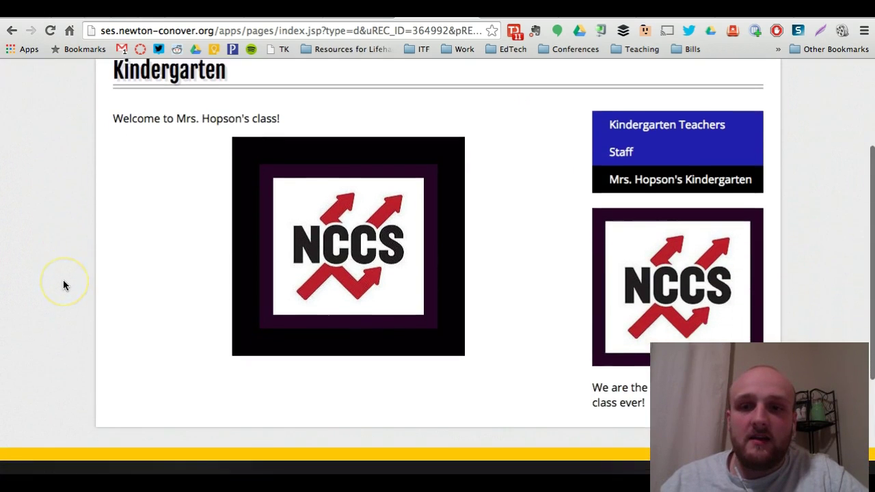
scroll(63, 286, down, 1)
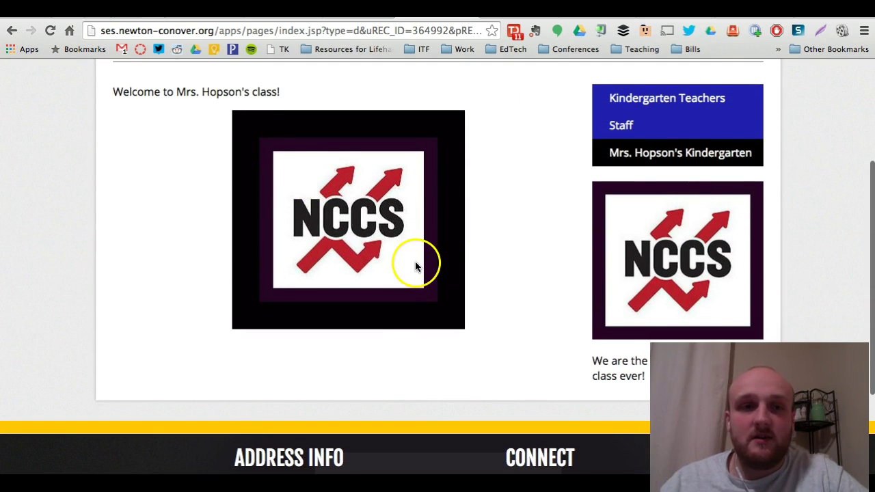
scroll(416, 259, up, 3)
scroll(393, 300, down, 2)
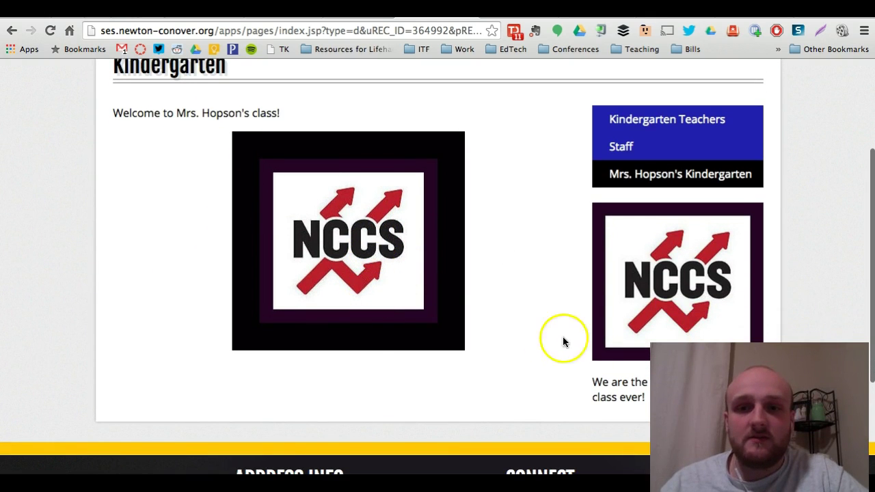
scroll(467, 369, up, 1)
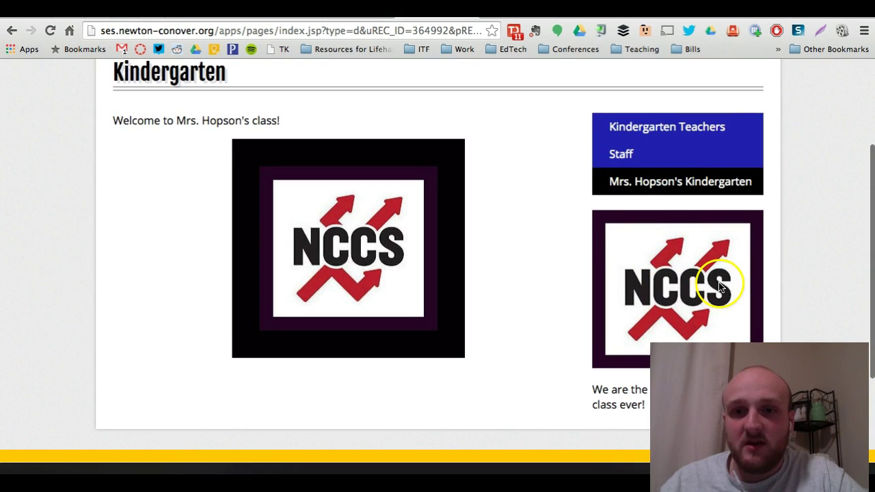
scroll(507, 245, up, 5)
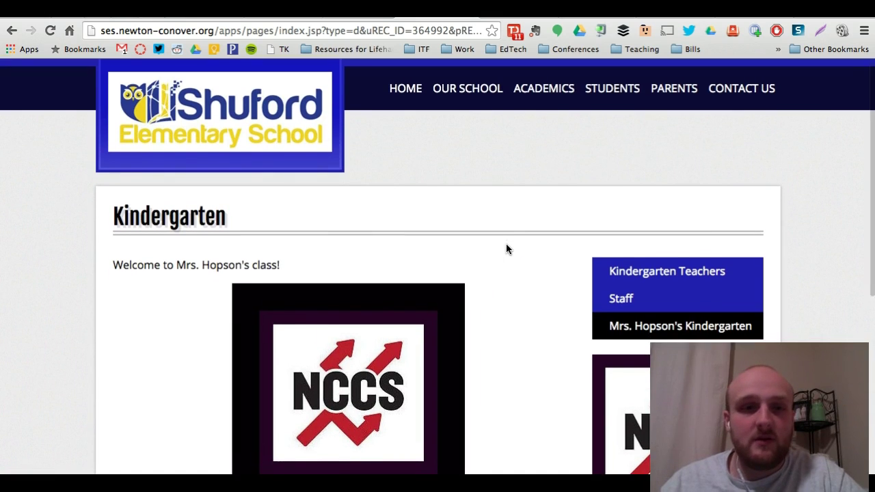
scroll(506, 248, down, 1)
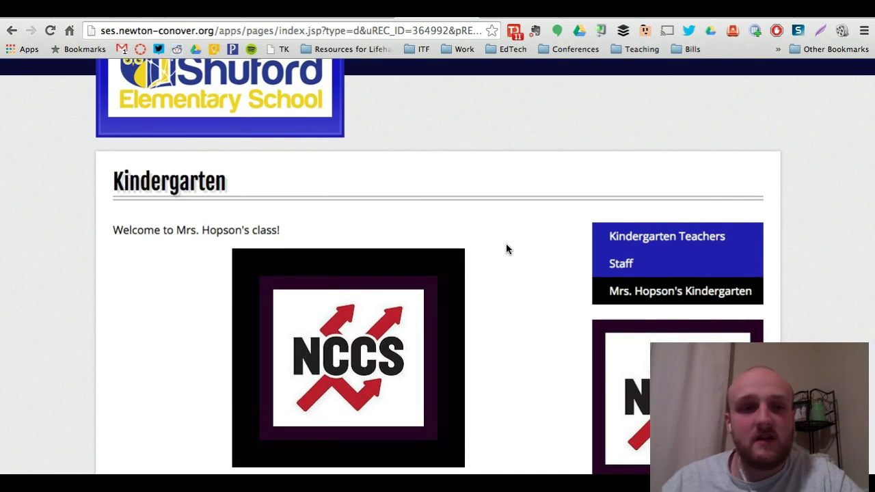